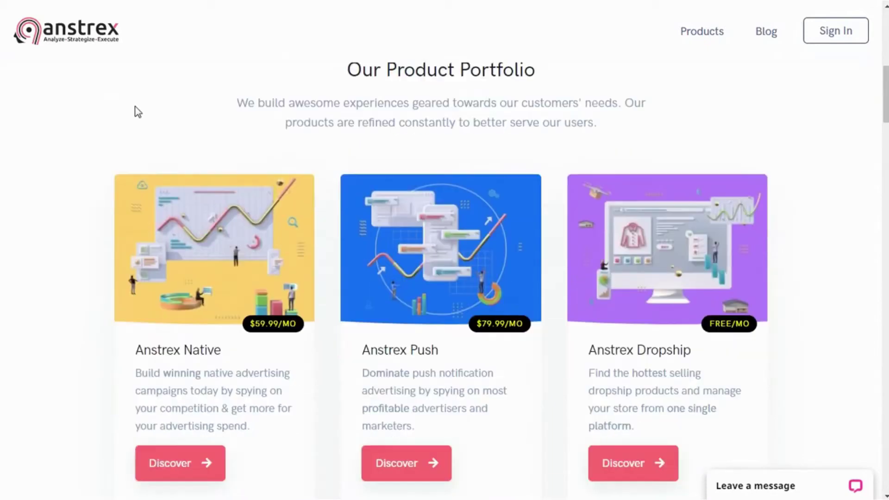
Skim the homepage from the product portfolio through customers, integrations and news, and return to its beginning.
scroll(137, 111, down, 9)
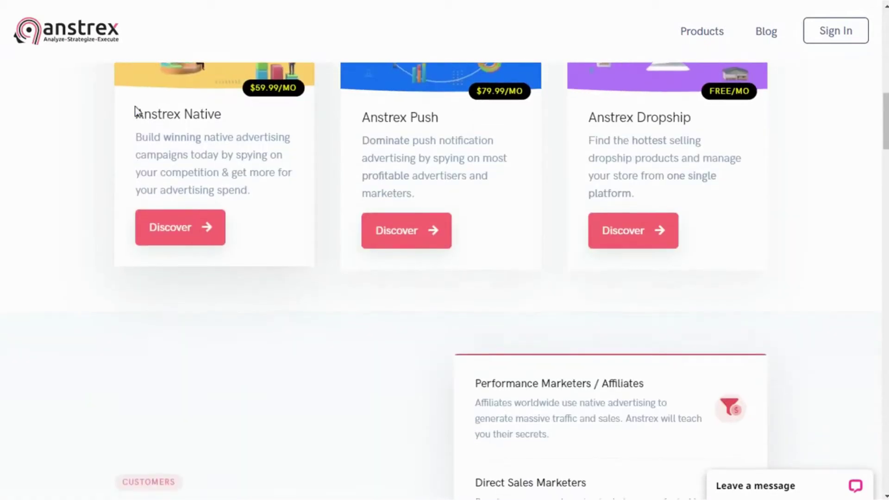
scroll(137, 109, down, 10)
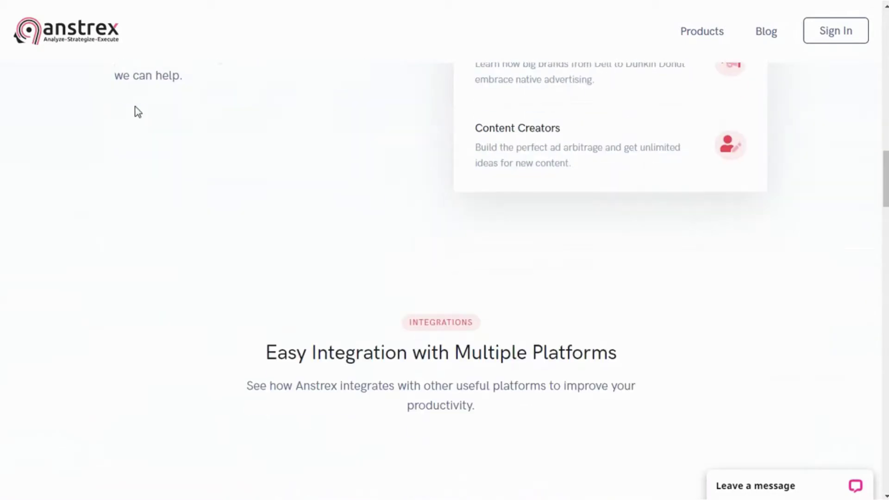
scroll(138, 112, down, 12)
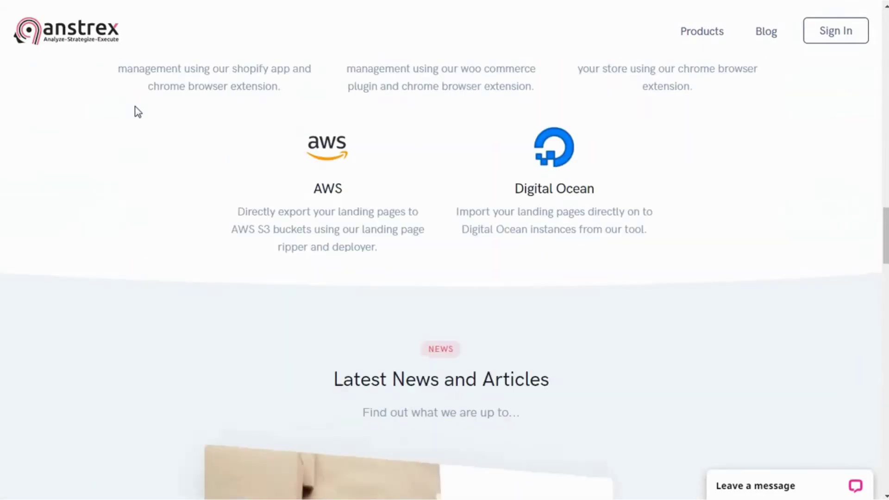
scroll(137, 112, down, 12)
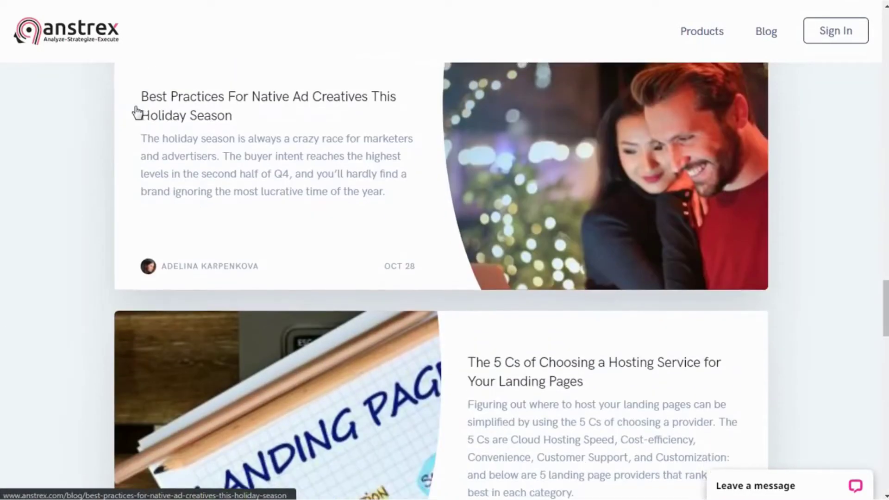
scroll(138, 112, up, 15)
scroll(138, 112, up, 20)
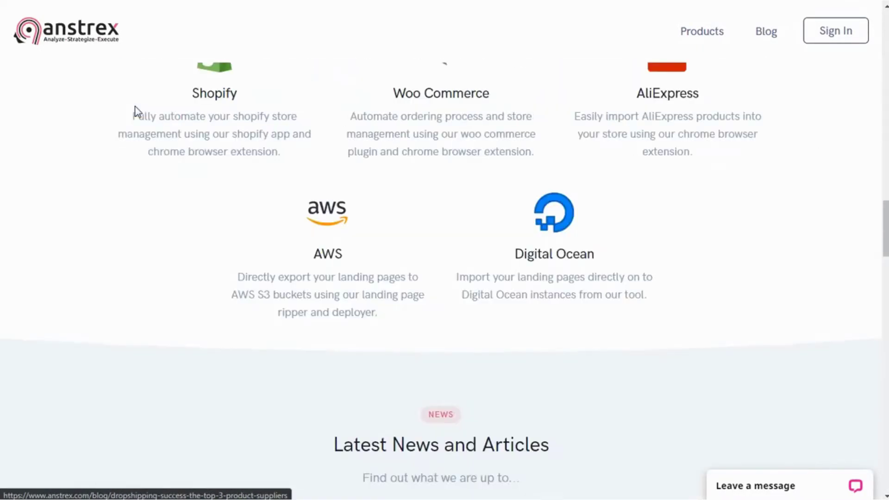
scroll(137, 111, up, 3)
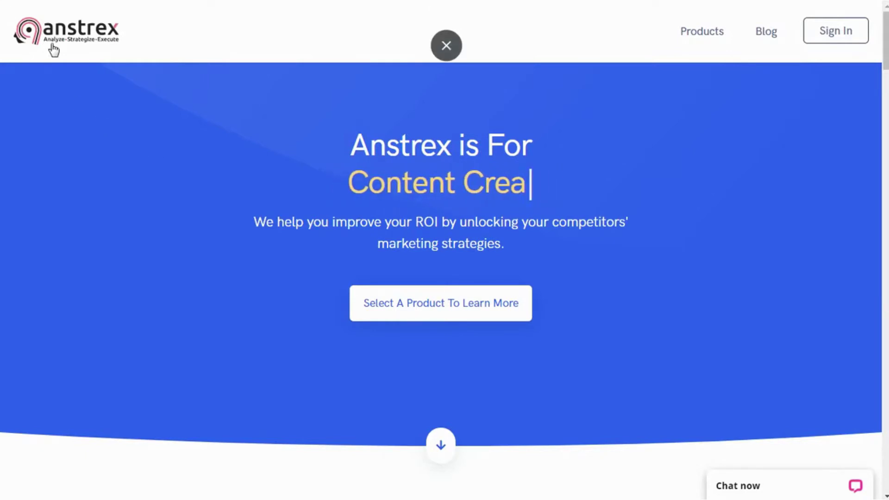
Examine the Anstrex Native, Push and Dropship descriptions in the product portfolio, highlighting the key phrases of each product.
scroll(208, 293, down, 3)
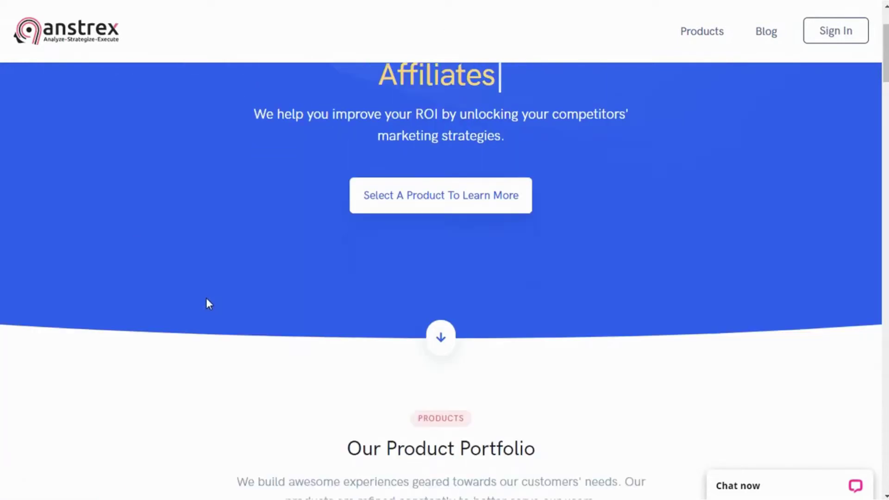
scroll(207, 299, down, 6)
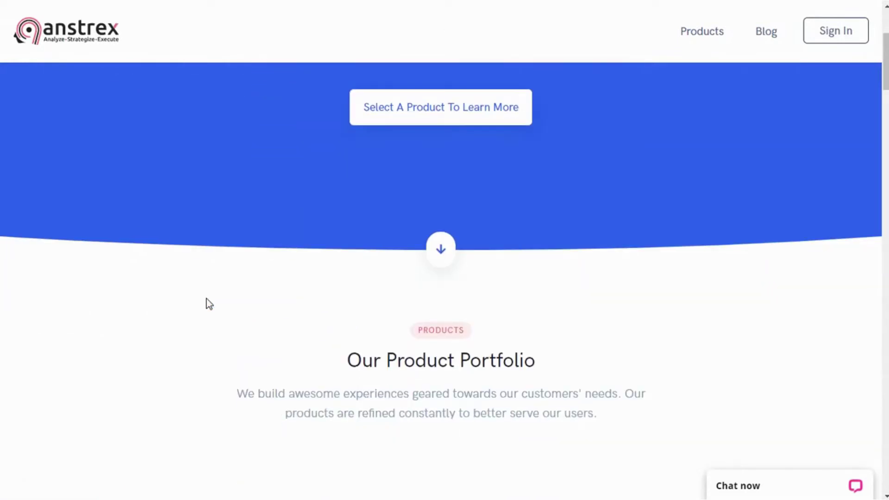
scroll(206, 298, down, 2)
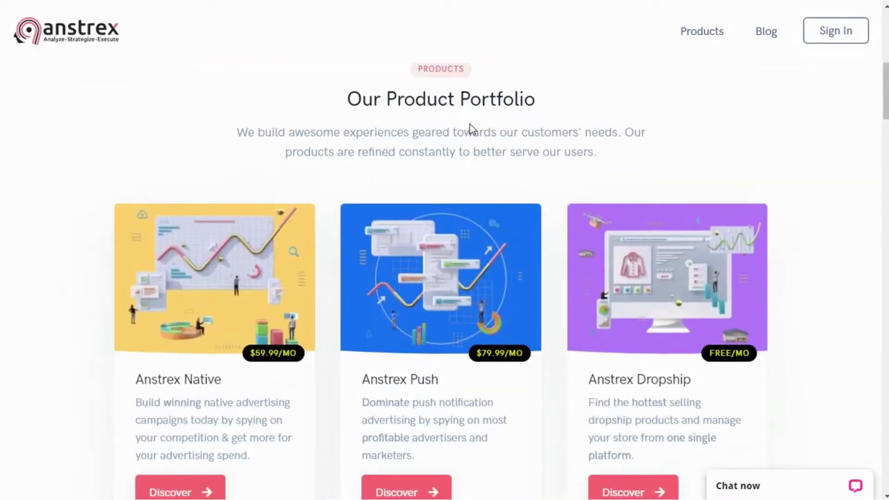
scroll(355, 282, down, 2)
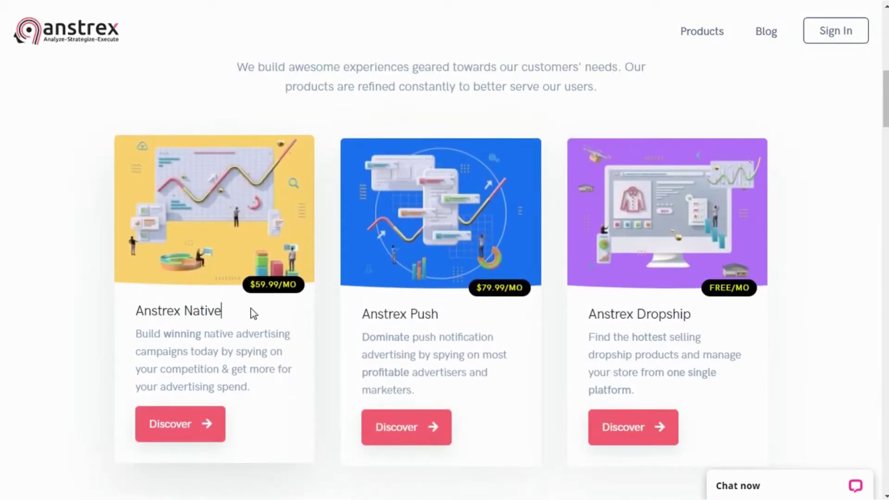
drag(253, 314, 134, 311)
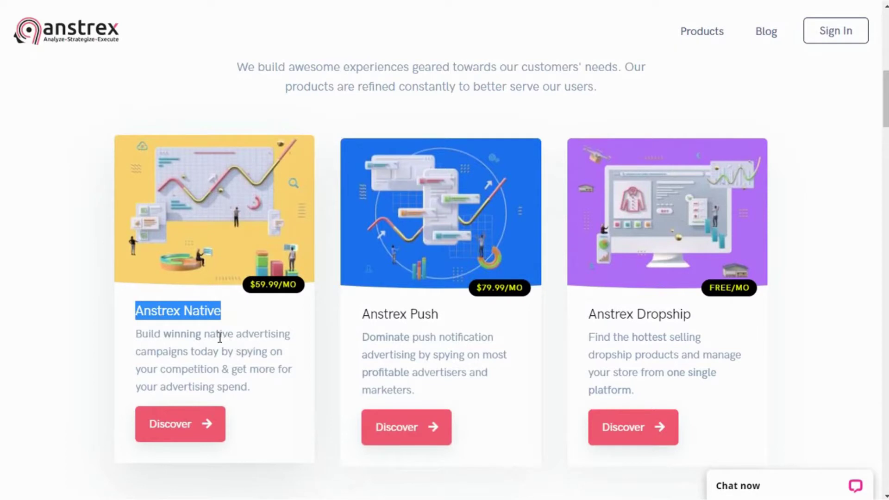
drag(209, 335, 296, 343)
click(411, 332)
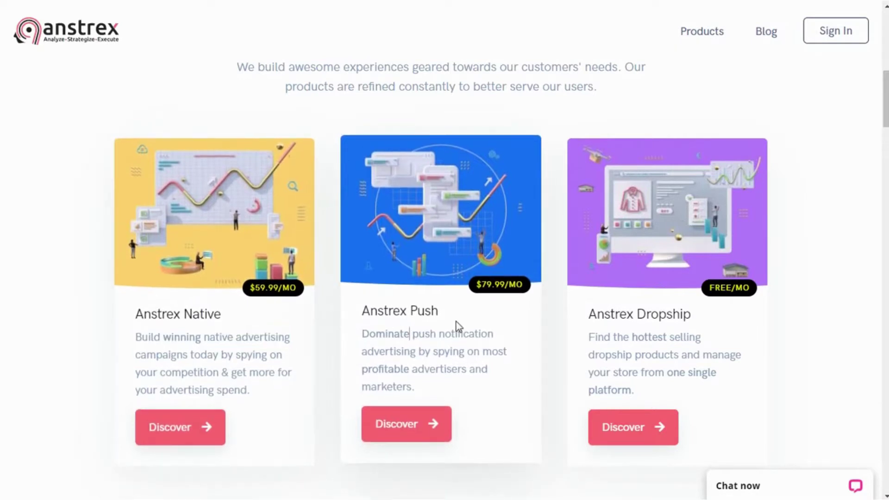
drag(415, 337, 494, 334)
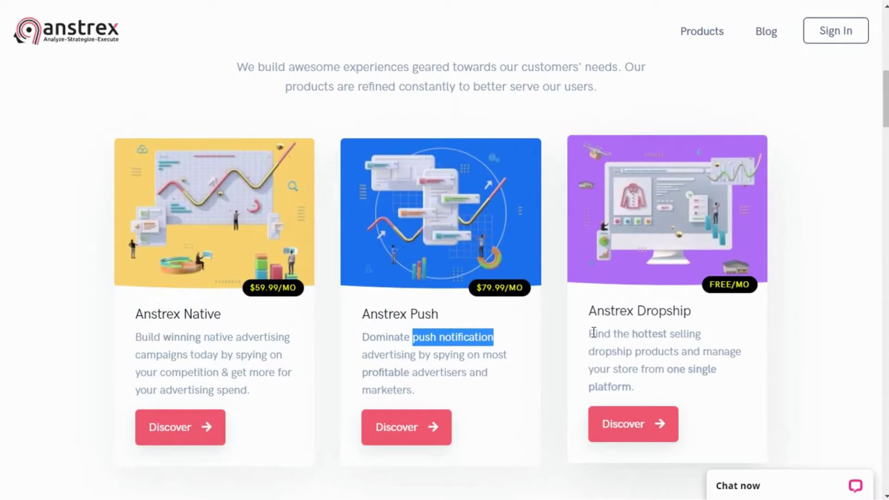
drag(590, 333, 628, 371)
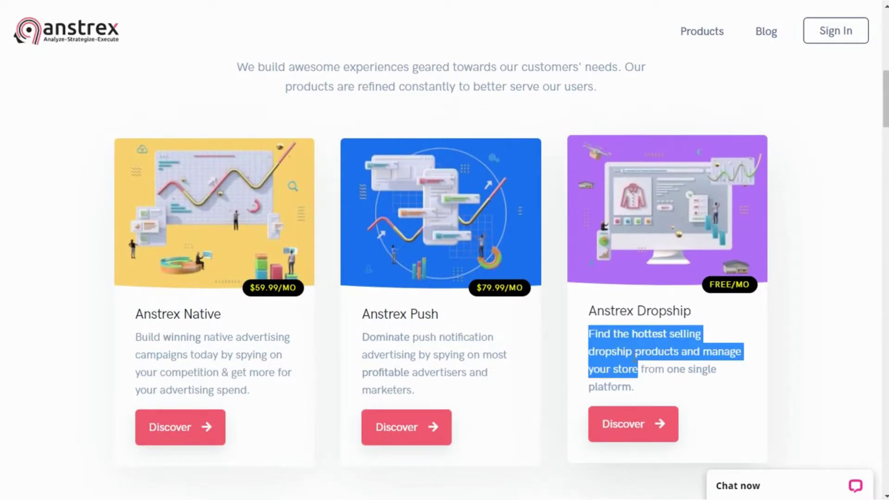
click(635, 355)
Read the Who Uses Anstrex section and the platform integrations on the homepage.
scroll(634, 355, down, 8)
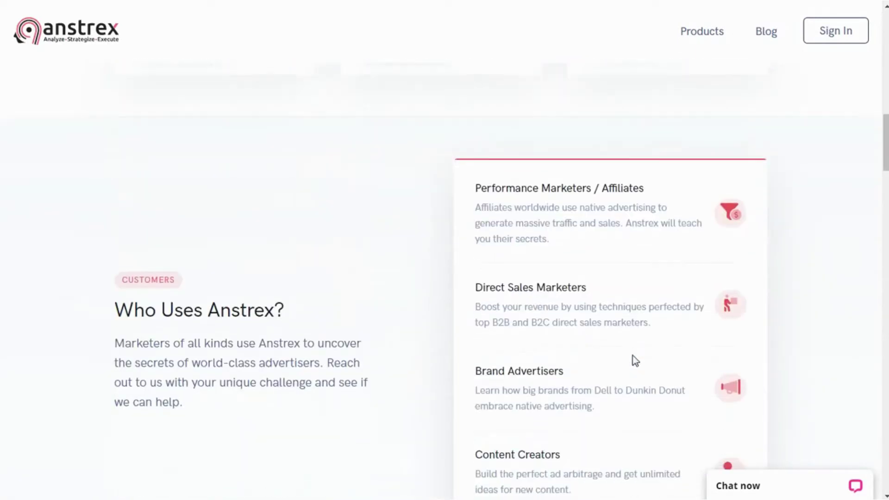
scroll(585, 312, down, 1)
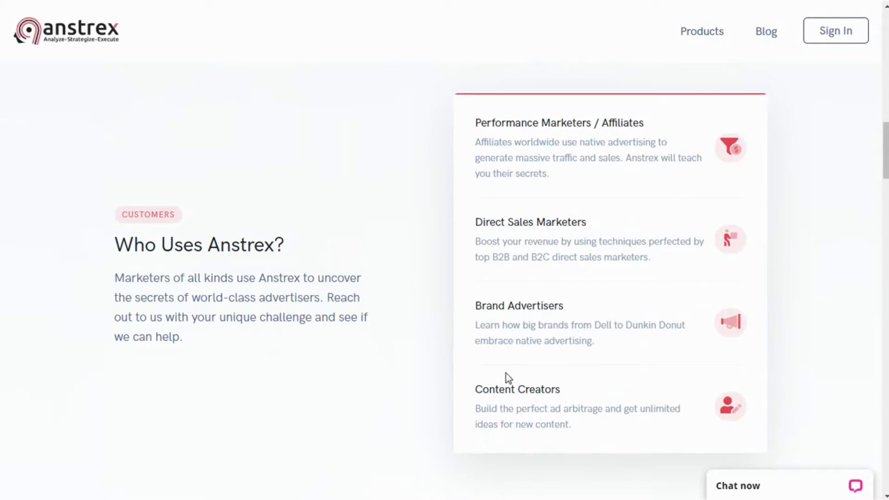
scroll(506, 378, down, 8)
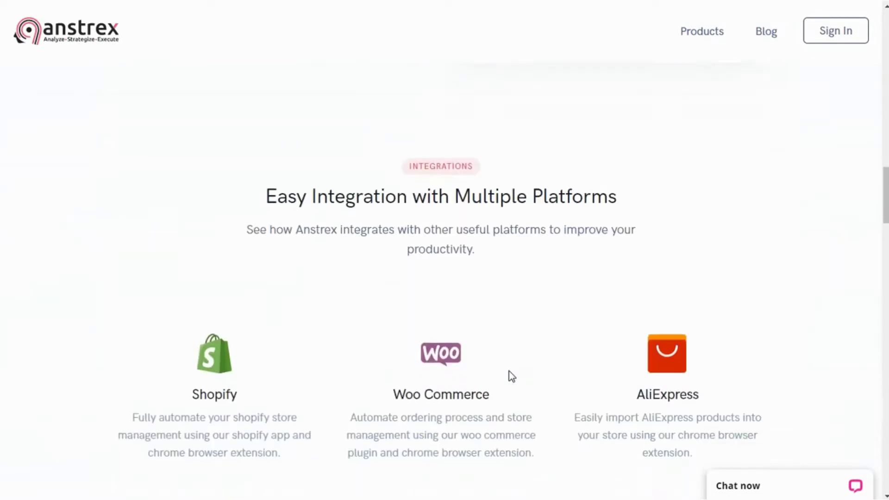
scroll(509, 371, down, 5)
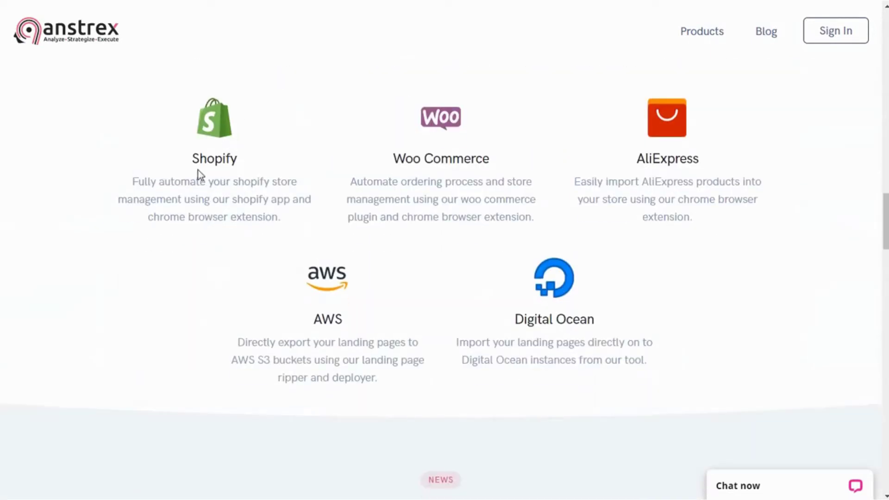
scroll(213, 164, up, 1)
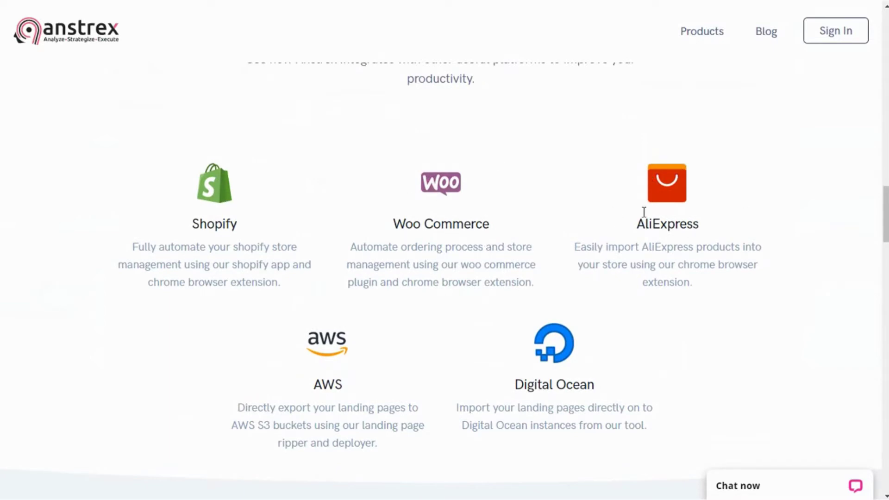
scroll(336, 243, down, 1)
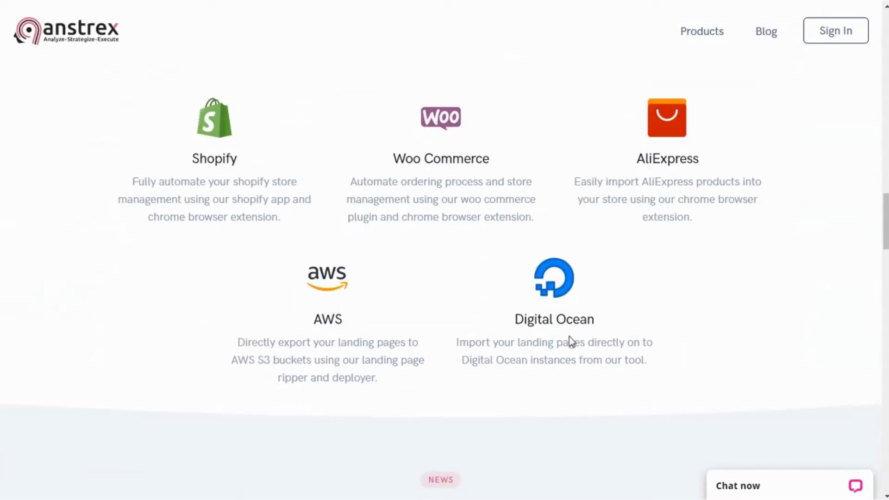
Look through the Latest News and Articles section and the See Live Demo registration card, highlighting the news heading.
scroll(583, 306, down, 5)
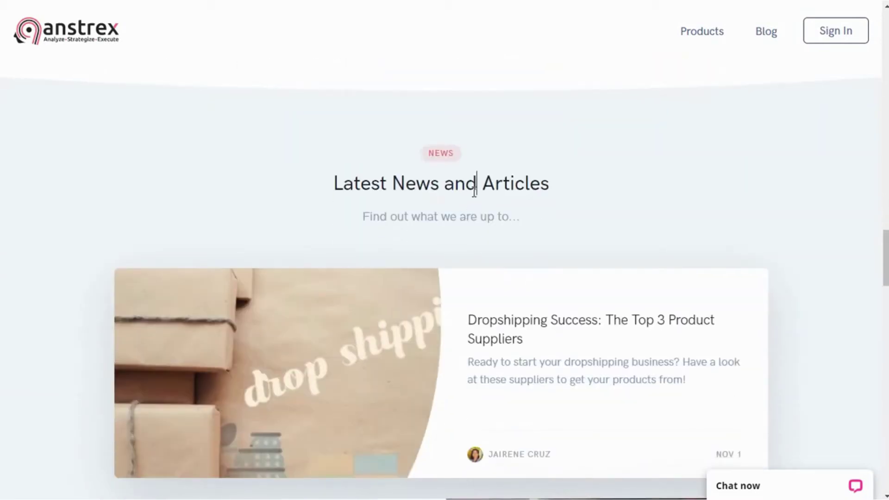
triple_click(475, 191)
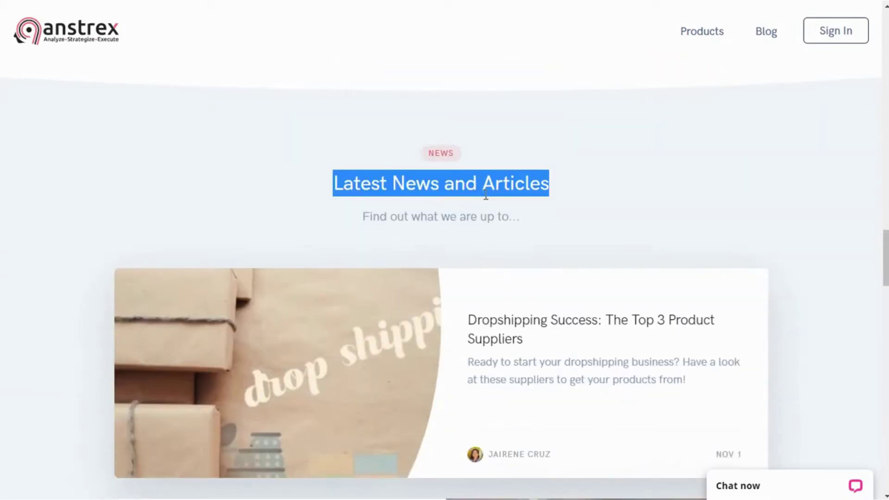
click(556, 234)
scroll(556, 234, down, 5)
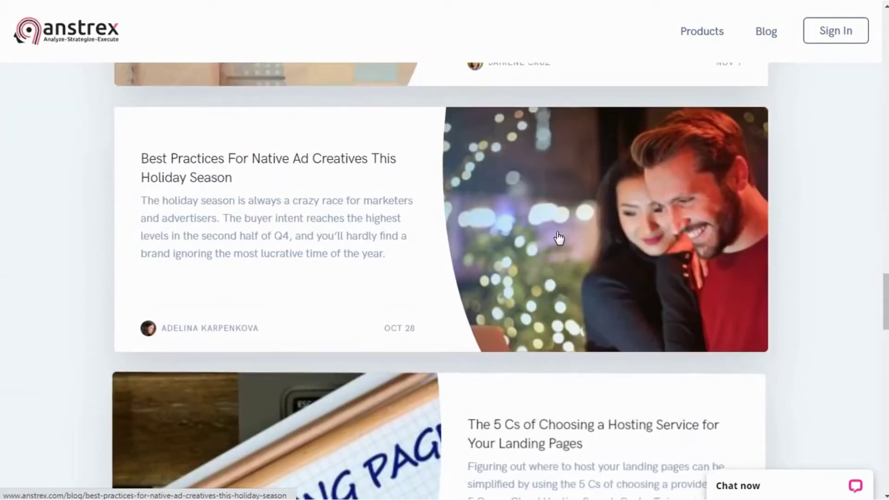
scroll(559, 238, down, 13)
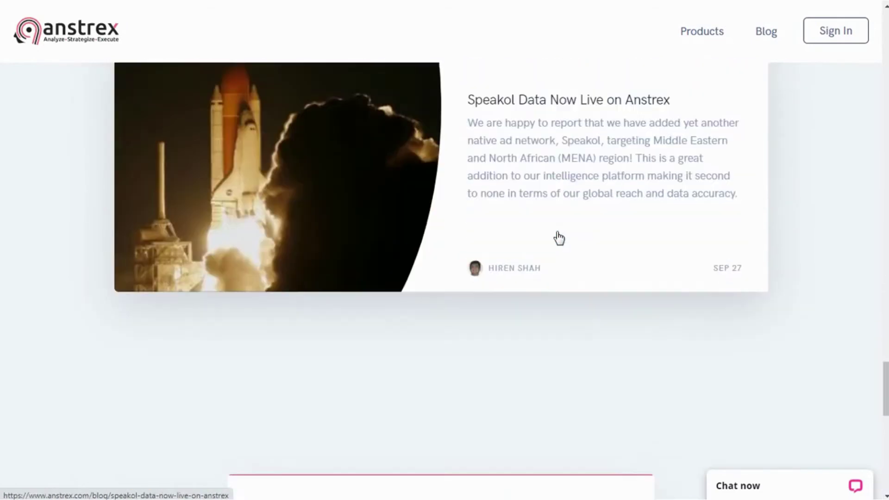
scroll(560, 238, down, 7)
scroll(551, 238, up, 1)
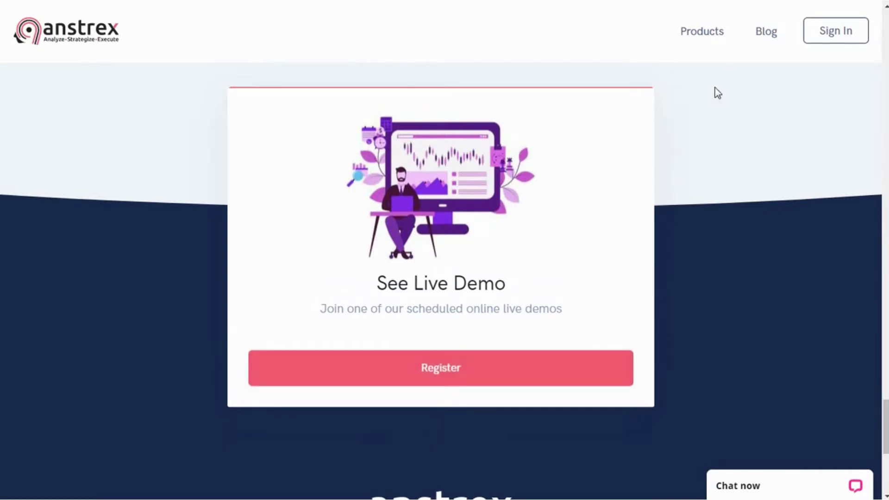
Check the list of products, go from the sign-in page to new-user registration, and review the sign-up form's fields.
mouse_move(705, 45)
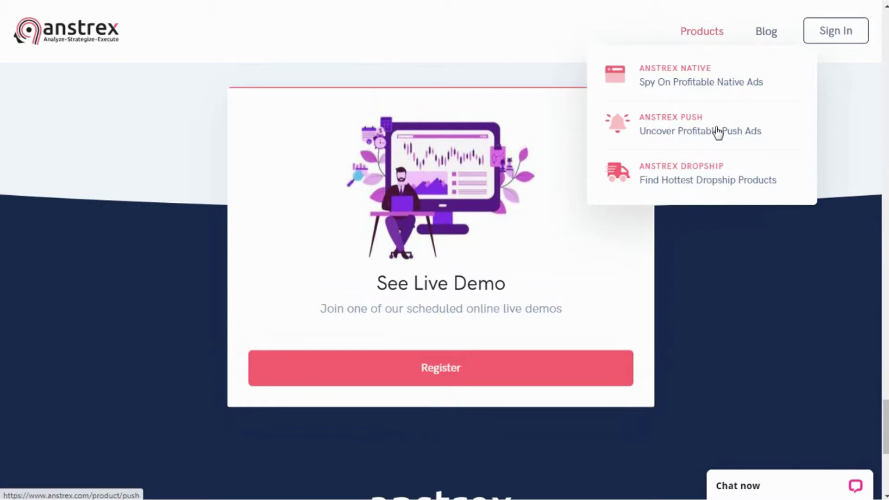
click(835, 38)
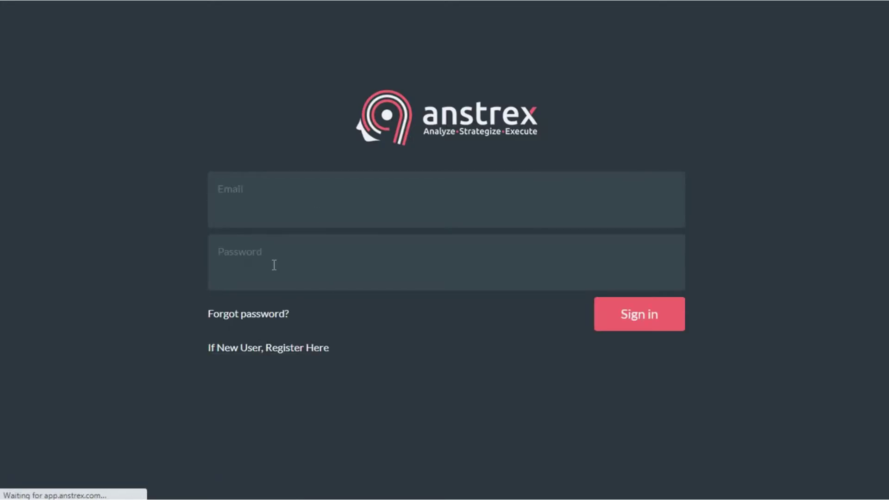
click(264, 352)
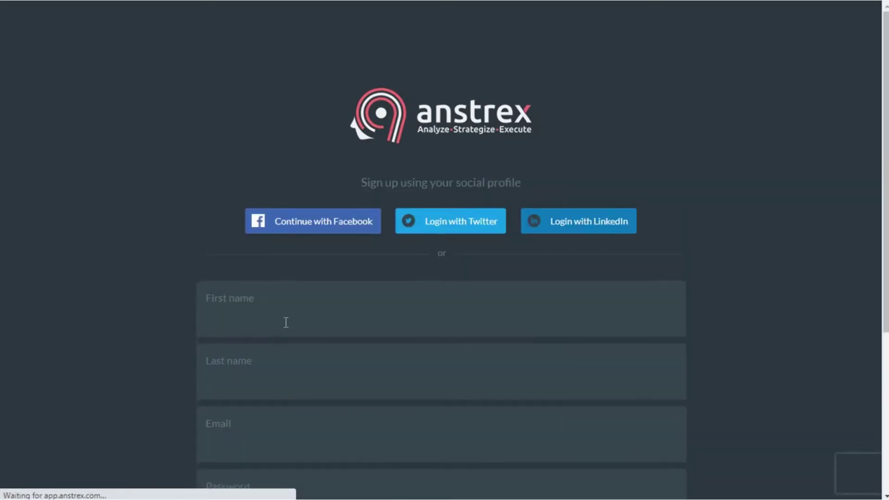
scroll(286, 322, down, 4)
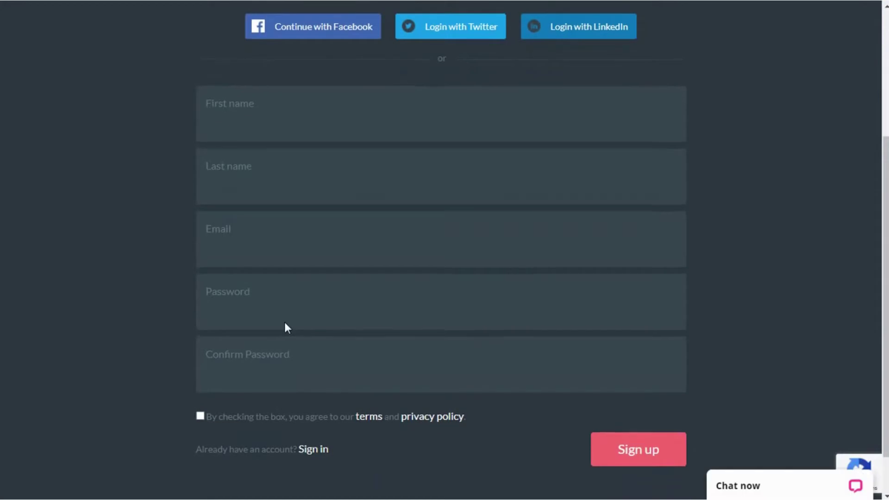
scroll(285, 323, up, 3)
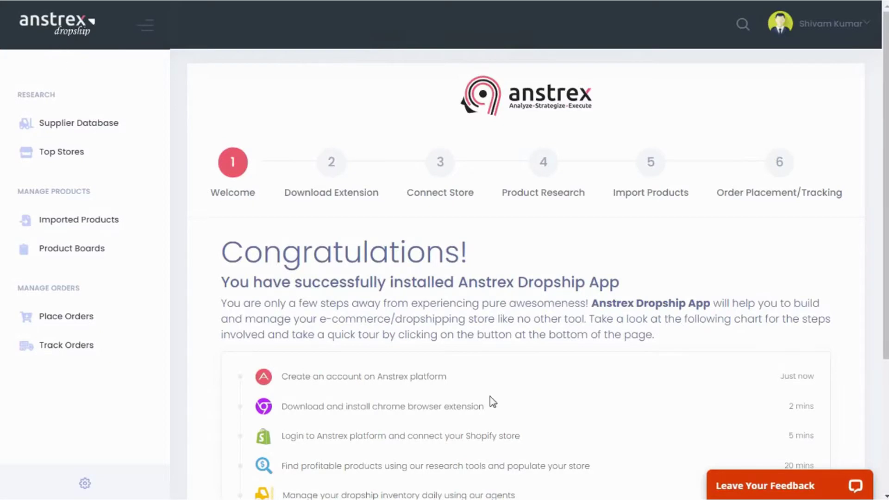
Look over the setup steps on the Dropship welcome page and show the other Anstrex products available for switching.
scroll(458, 380, down, 5)
scroll(424, 361, up, 5)
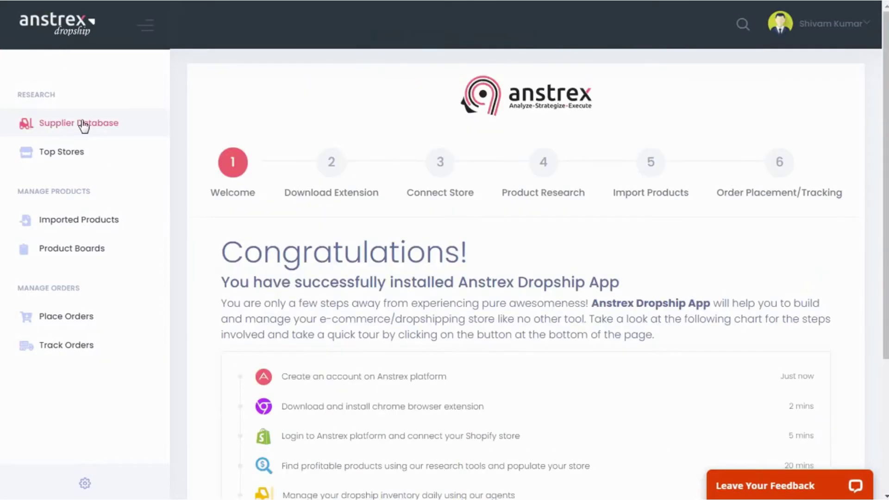
click(90, 41)
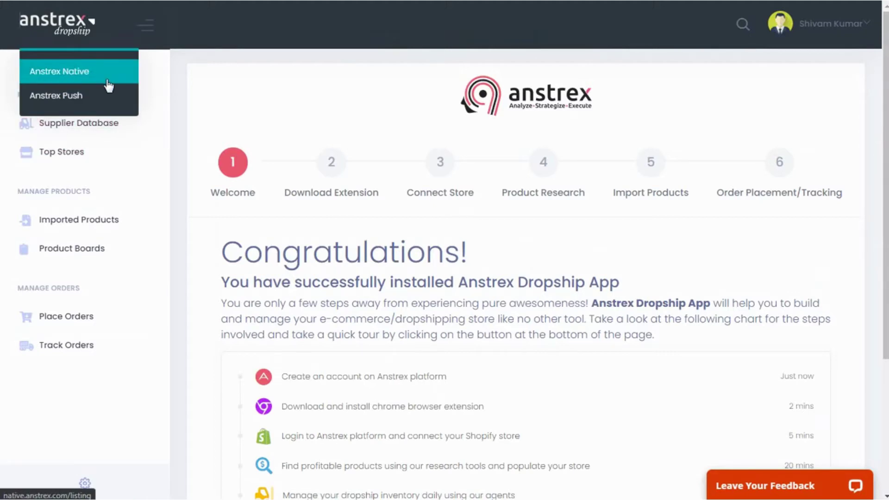
Open the Supplier Database and check which sorting options it offers for the product listing.
click(84, 135)
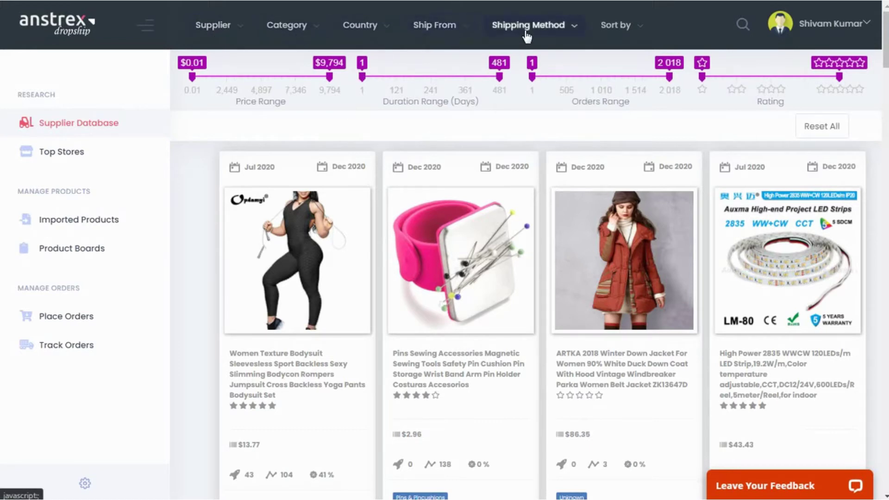
click(638, 36)
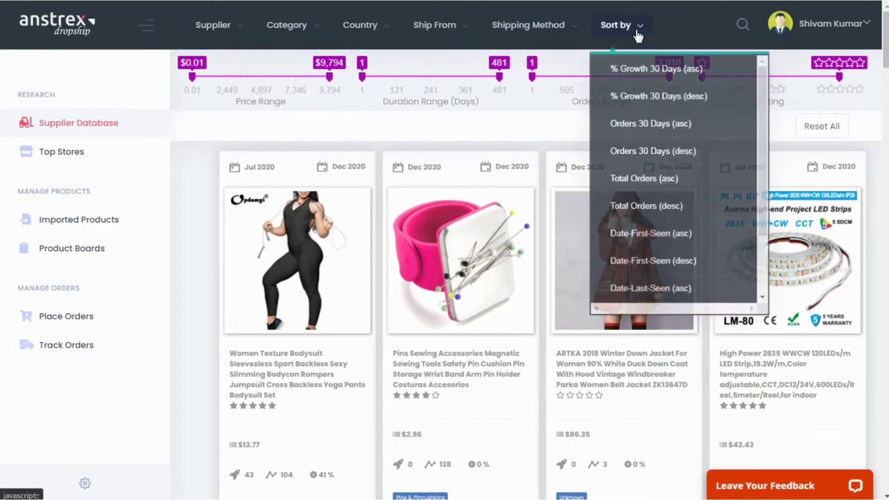
click(638, 29)
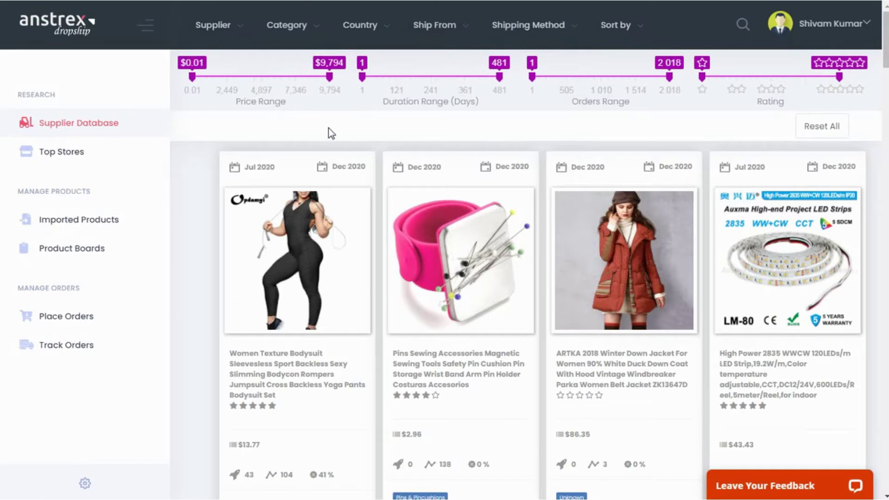
Open the details of the Women Texture Bodysuit product, review its Sales History data, and close them.
click(274, 375)
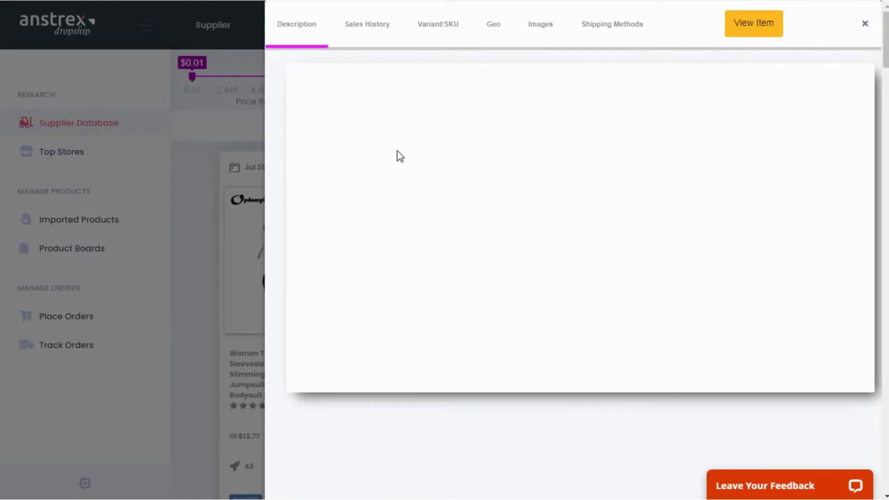
click(384, 32)
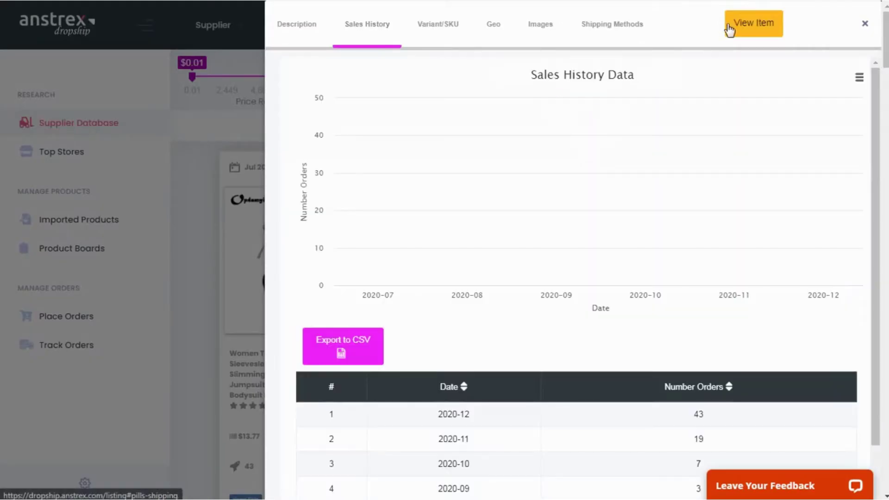
click(864, 24)
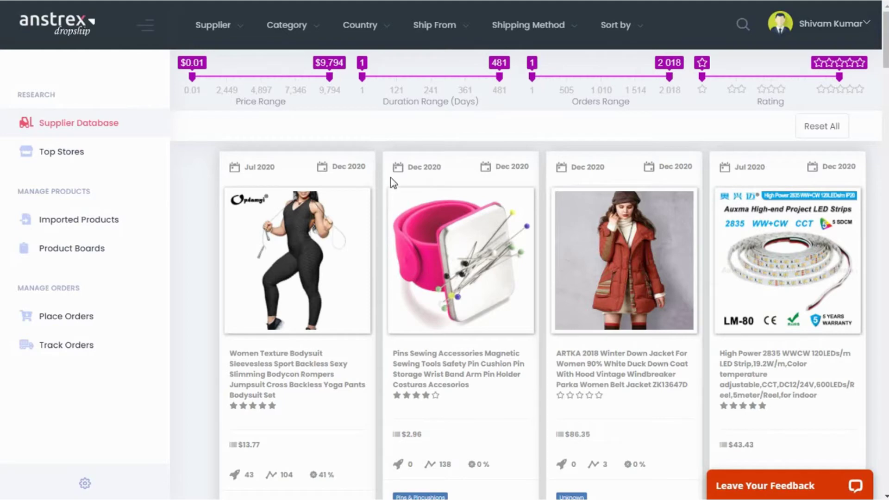
Look over the details on the product cards and try out the lower limit of the price range.
scroll(391, 178, down, 10)
scroll(391, 178, up, 8)
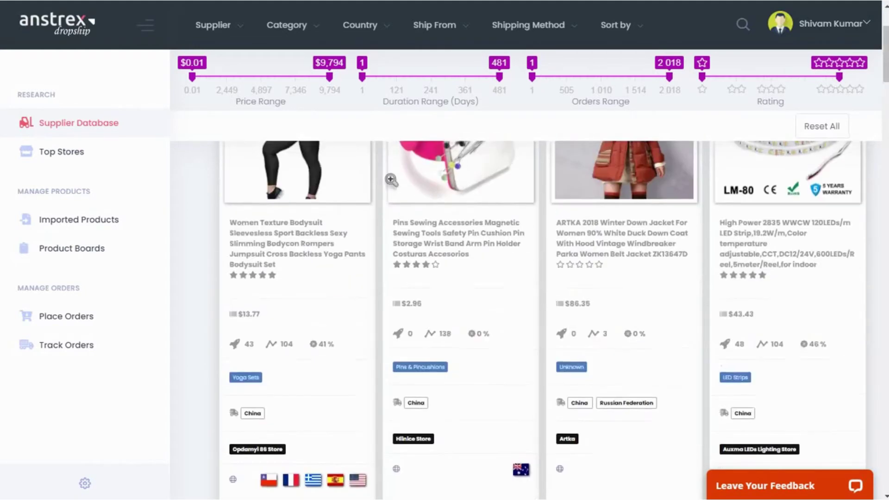
scroll(390, 180, up, 3)
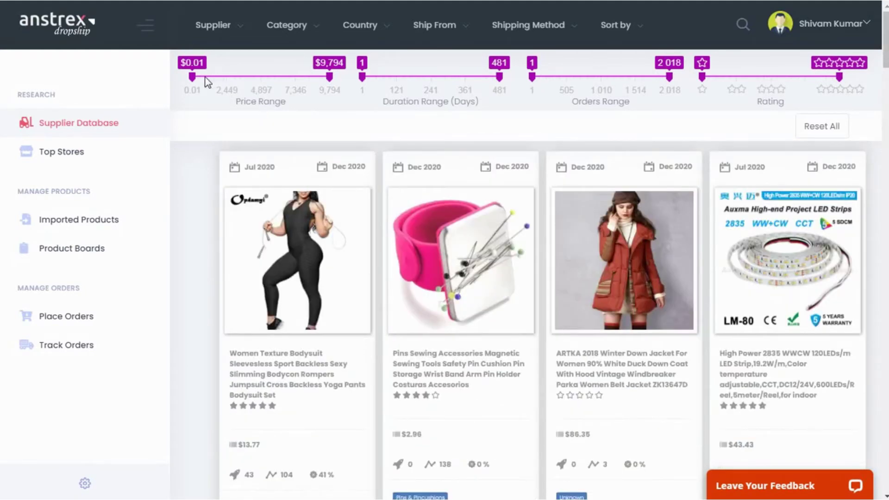
drag(215, 84, 192, 83)
key(F5)
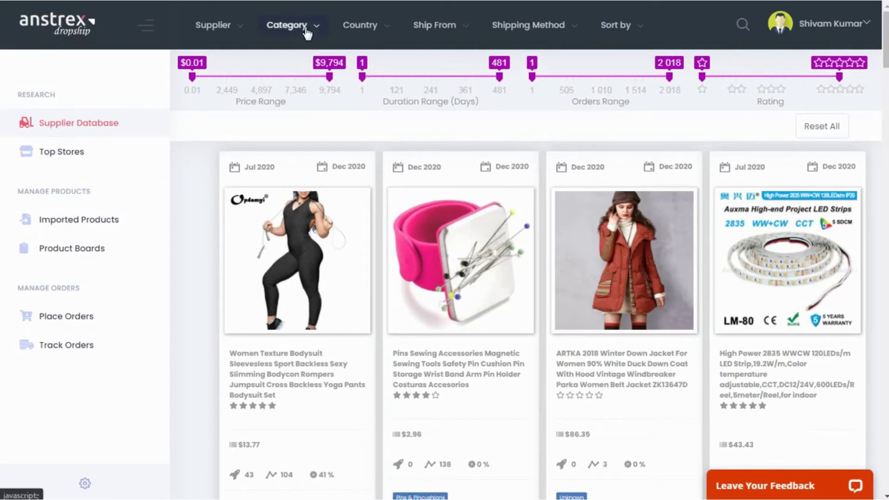
Check which choices the category, country, shipping method and sorting filters offer for the product listing.
click(288, 25)
mouse_move(329, 178)
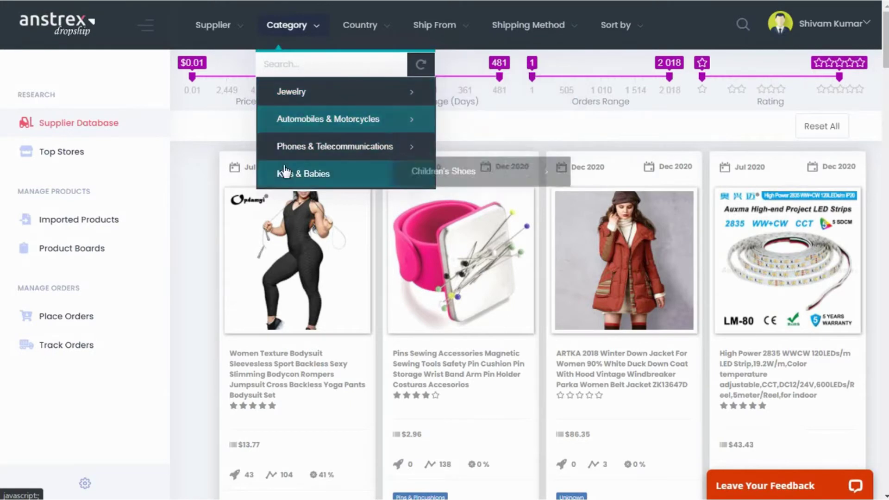
click(381, 37)
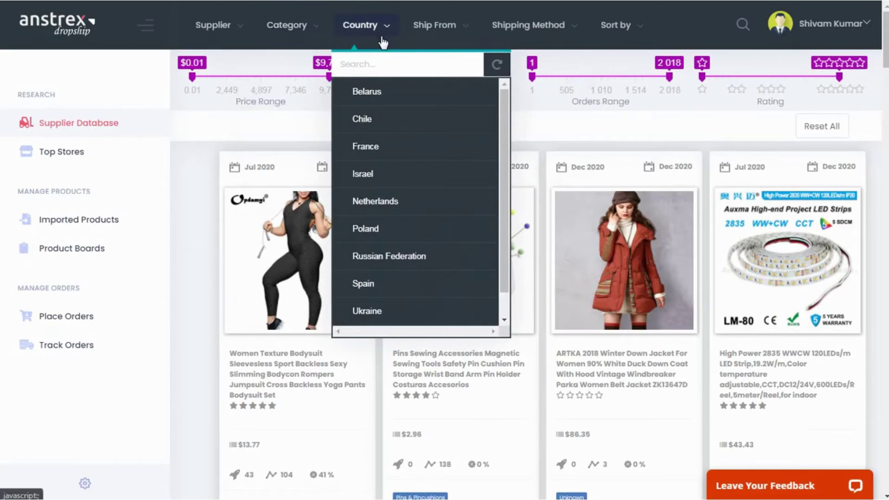
scroll(399, 129, down, 1)
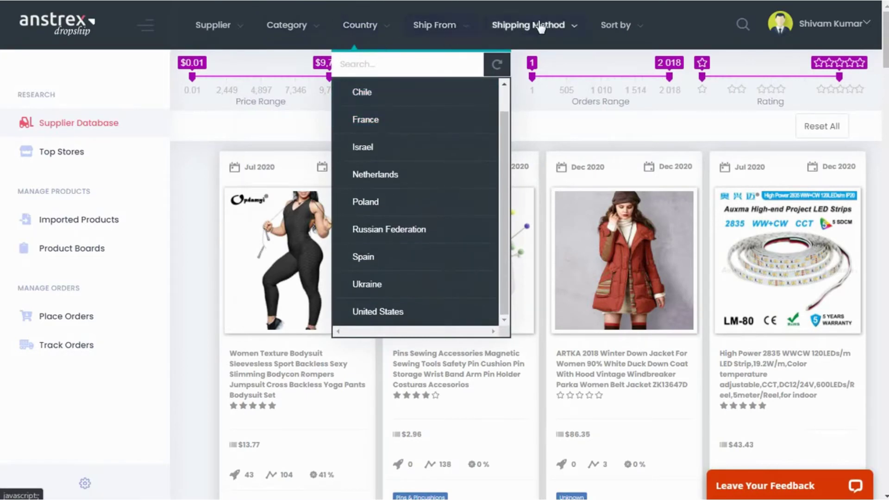
click(578, 36)
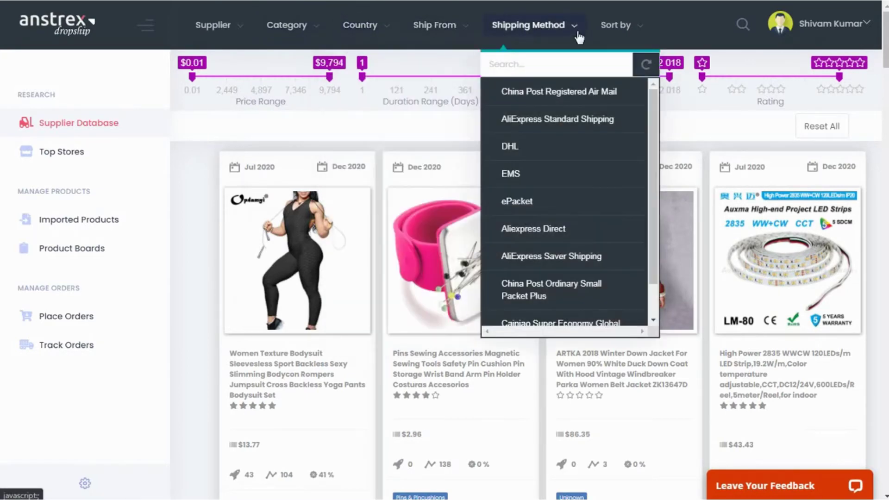
click(641, 31)
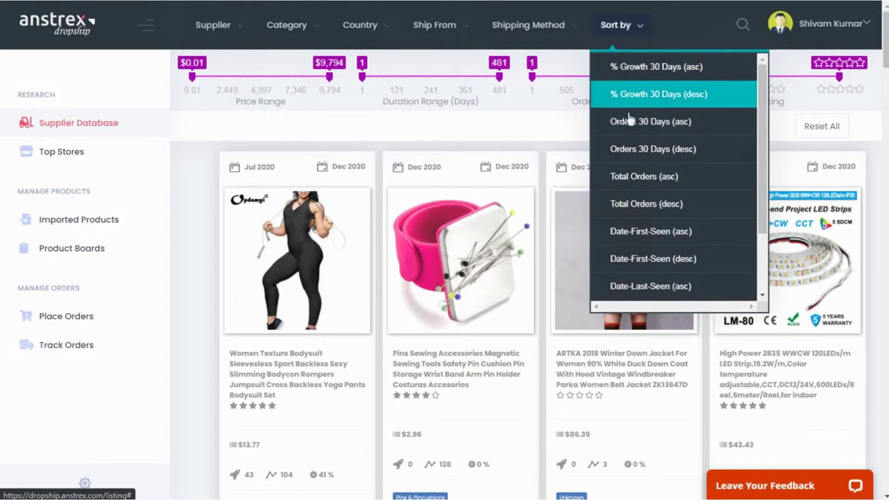
click(635, 25)
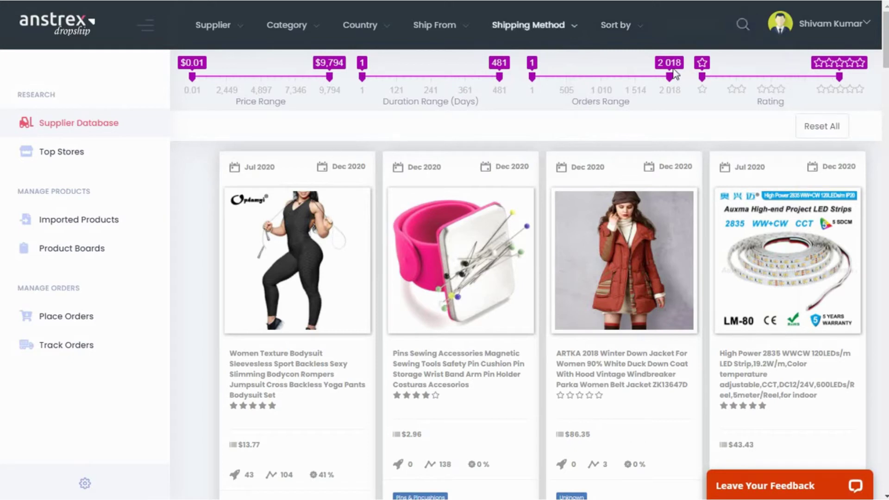
Search the Supplier Database for watches and raise the minimum of the duration range to 49 days.
click(746, 28)
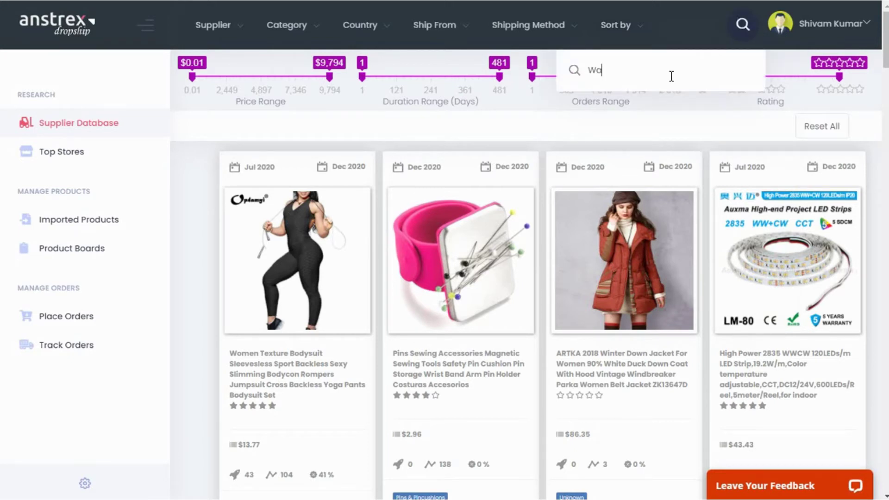
key(Return)
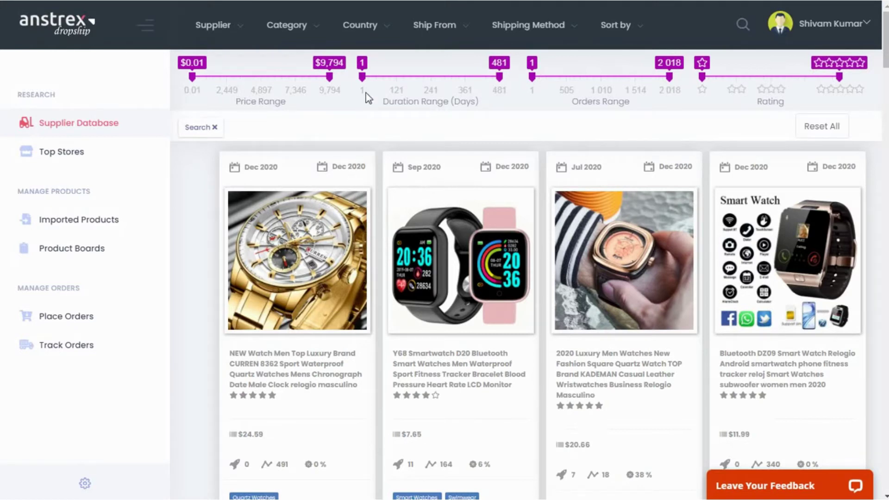
drag(365, 79, 381, 86)
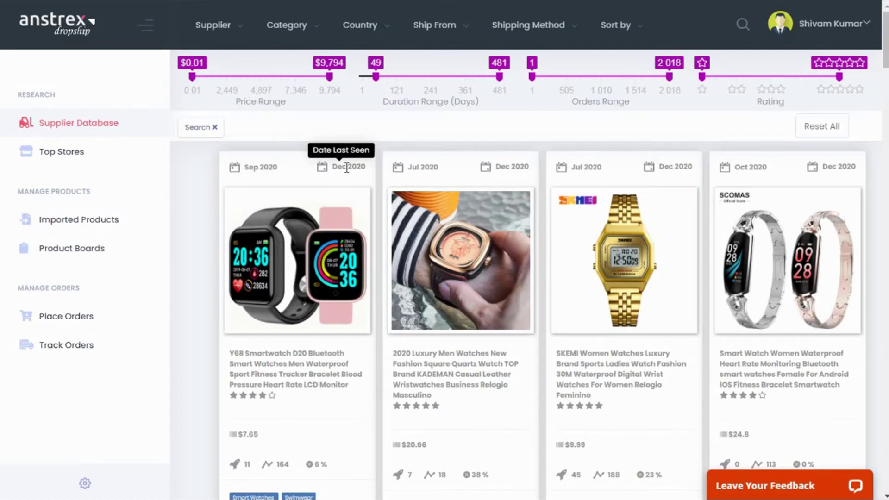
Examine the watch cards' details and check the reverse image search options for the Y68 smartwatch picture.
scroll(291, 371, down, 1)
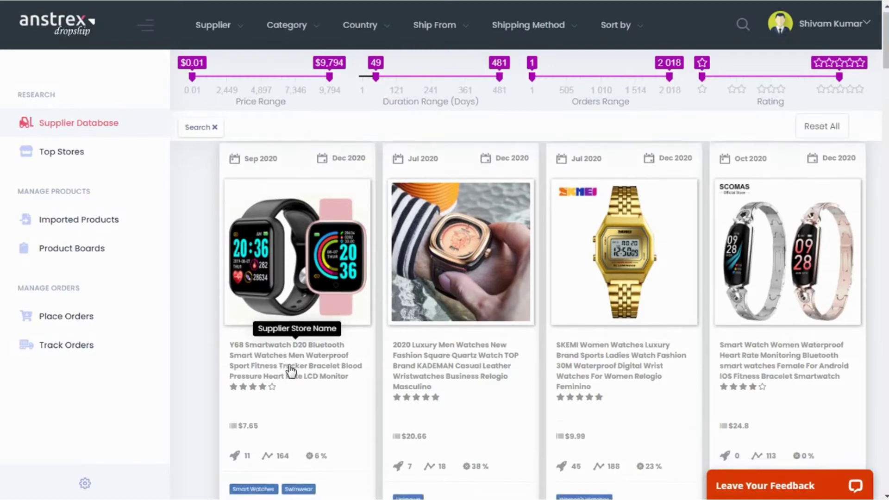
scroll(292, 362, down, 1)
scroll(293, 356, down, 1)
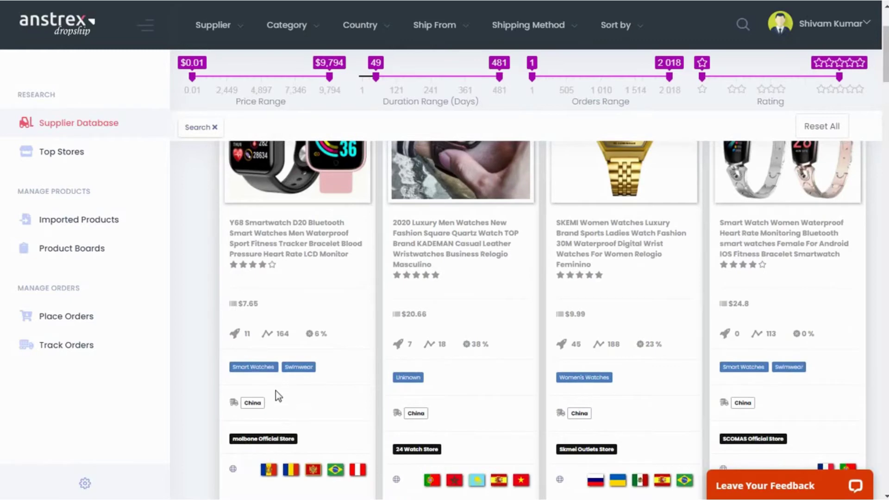
scroll(287, 296, up, 1)
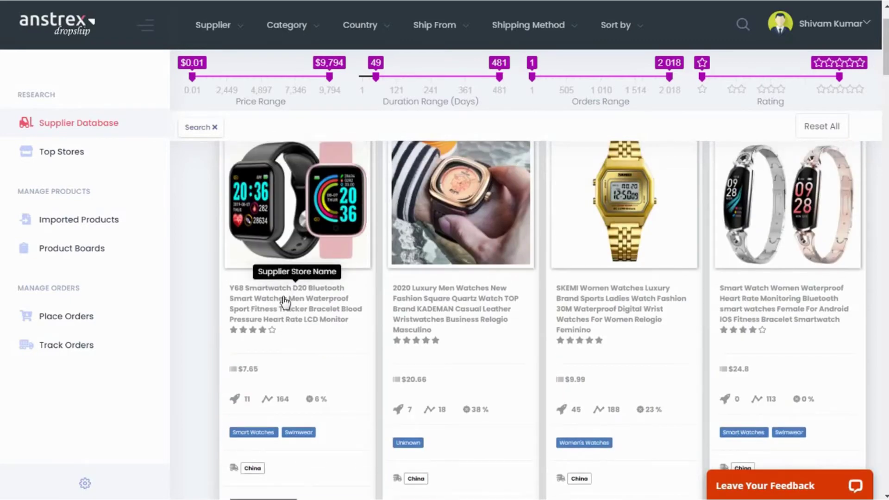
scroll(315, 306, up, 1)
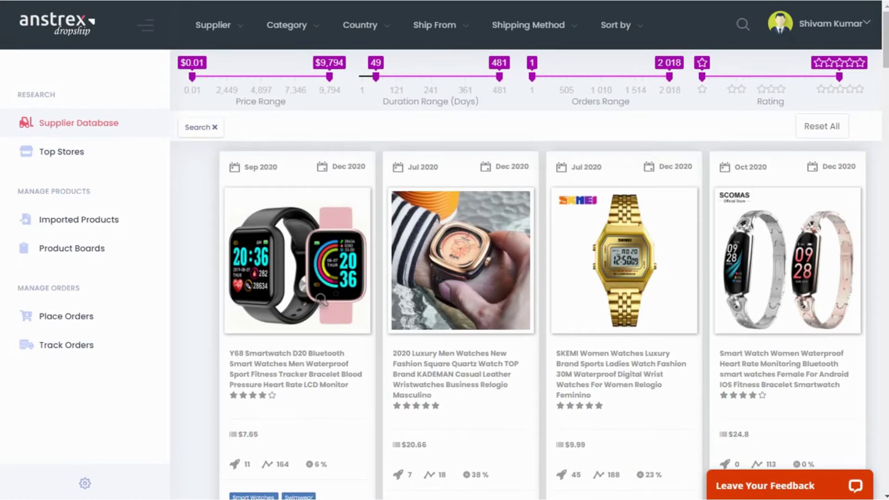
click(315, 301)
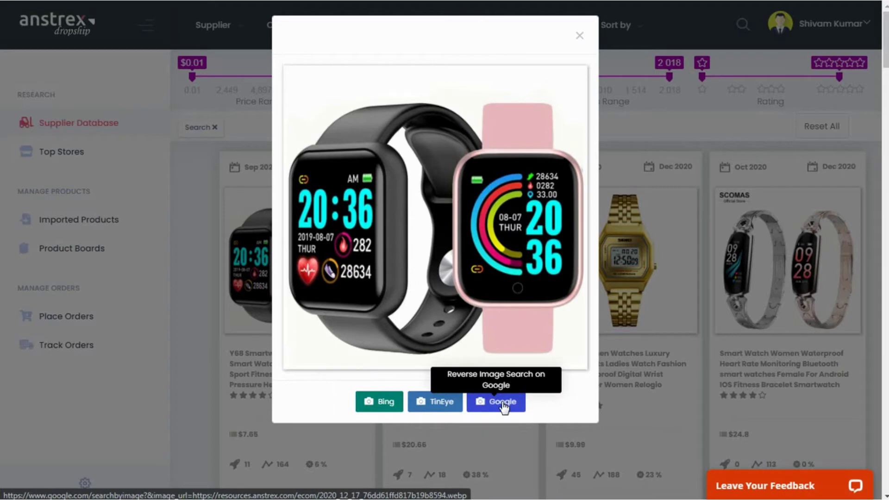
click(580, 42)
Open Top Stores and look through the listed stores.
click(69, 160)
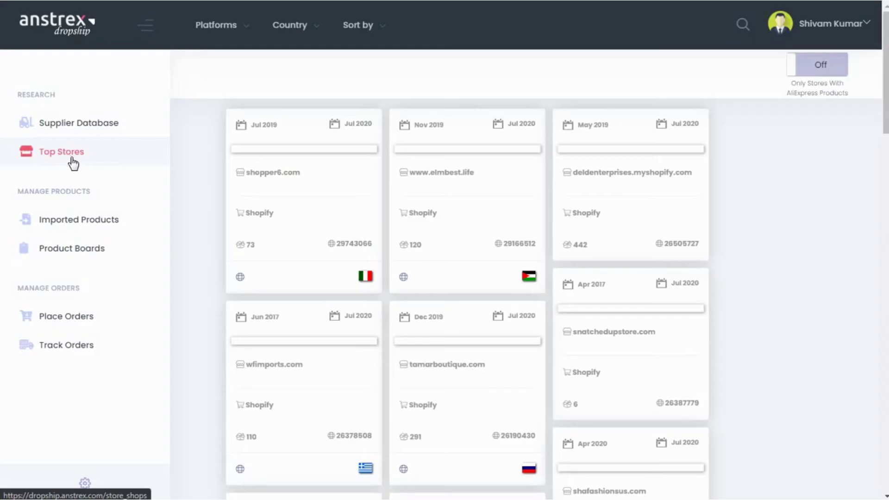
scroll(498, 318, down, 6)
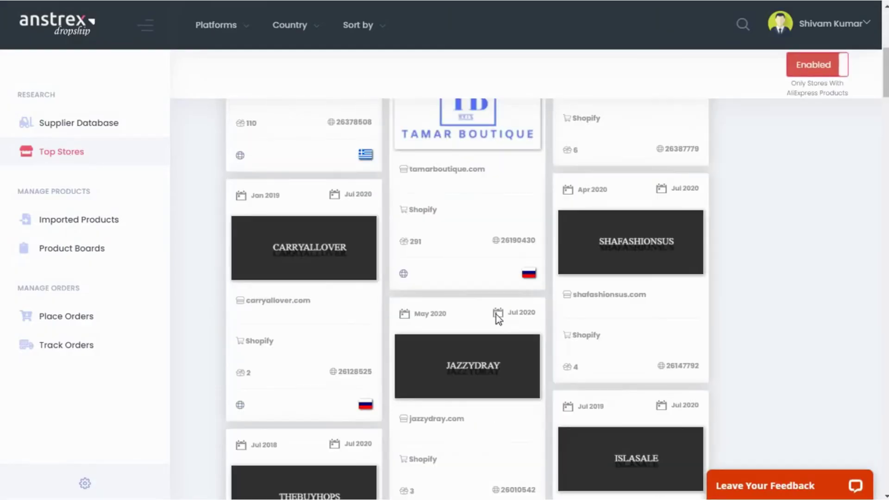
scroll(498, 319, up, 7)
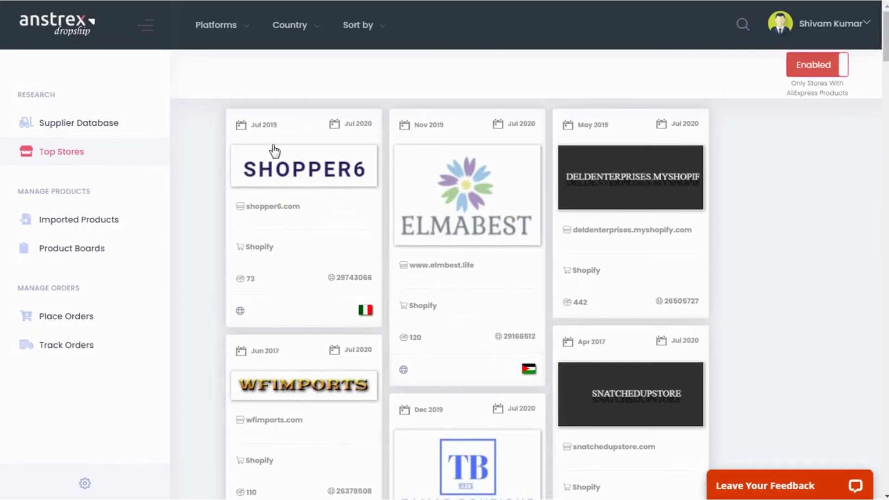
Open the Shopper6 store's details and review its visitors, geo, traffic, competitors and products data before closing them.
click(323, 179)
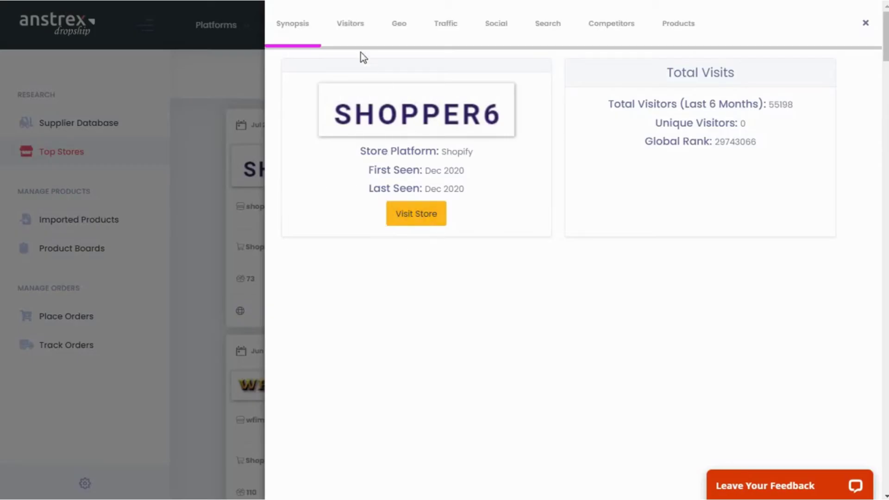
click(350, 29)
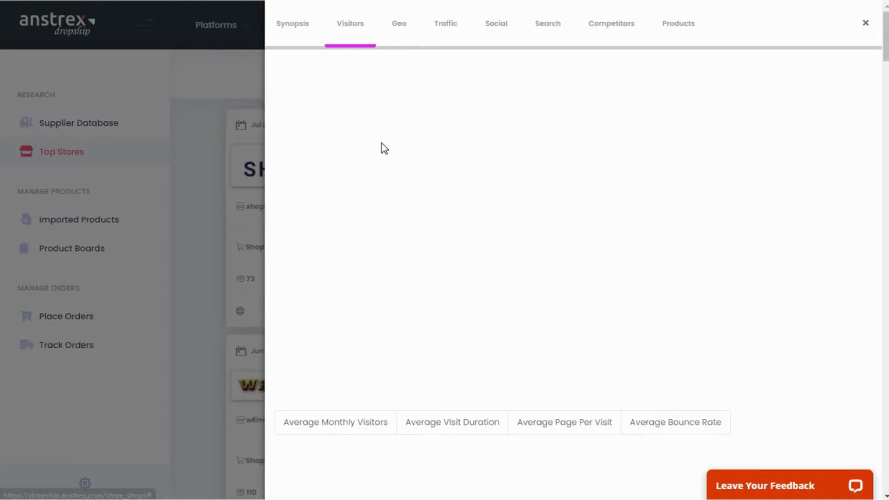
click(400, 33)
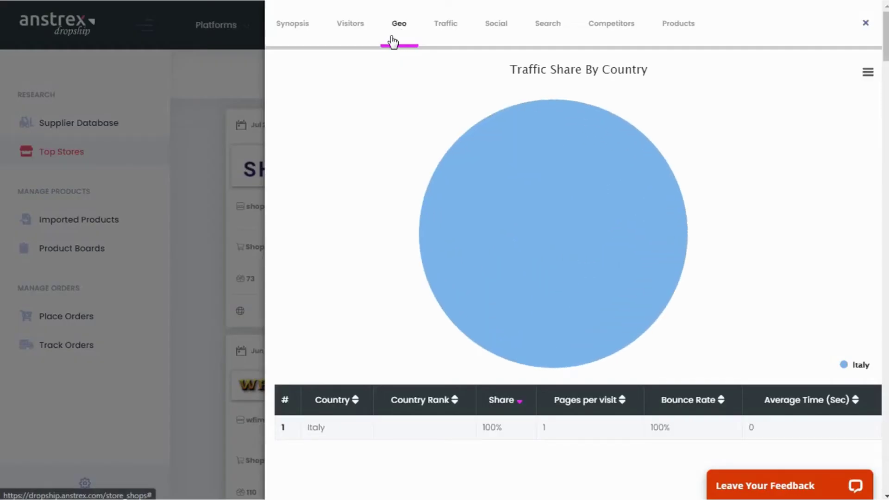
click(437, 33)
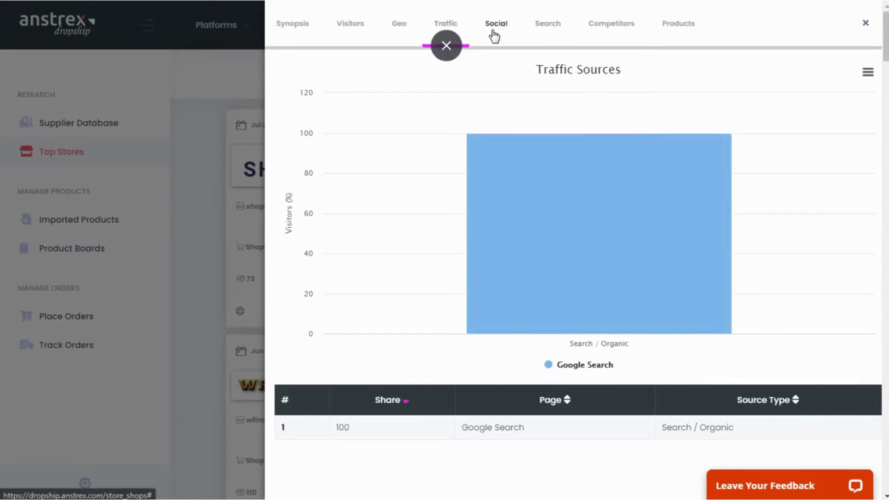
click(597, 28)
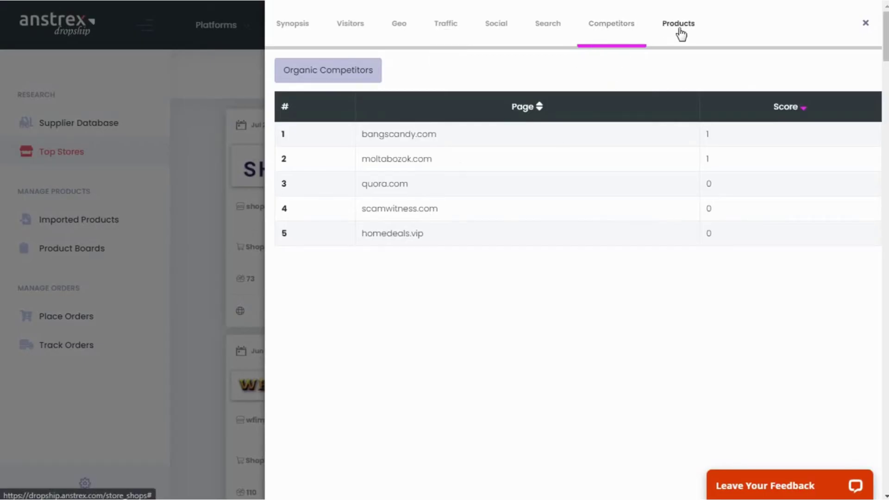
click(679, 31)
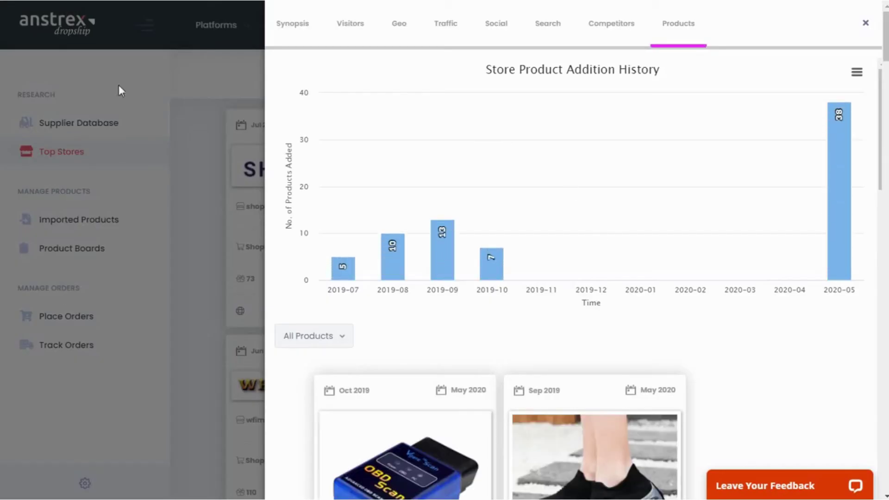
click(867, 24)
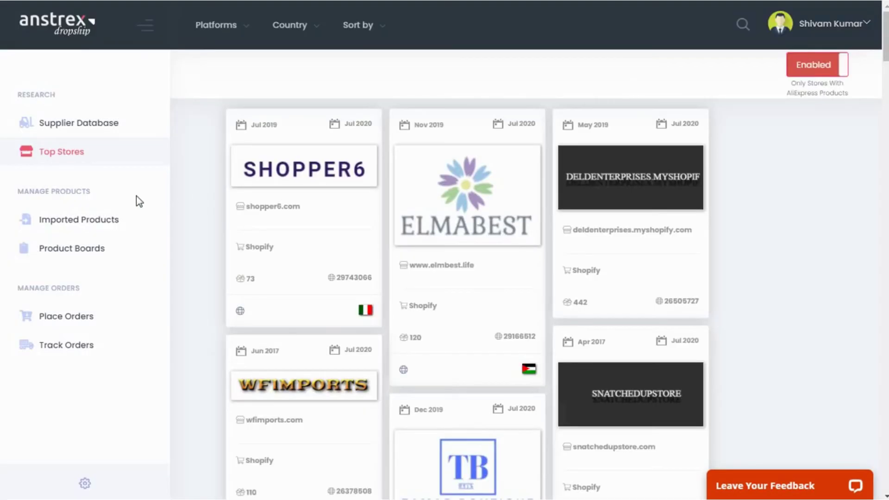
Go to Imported Products and check which actions can be applied to selected items.
click(84, 219)
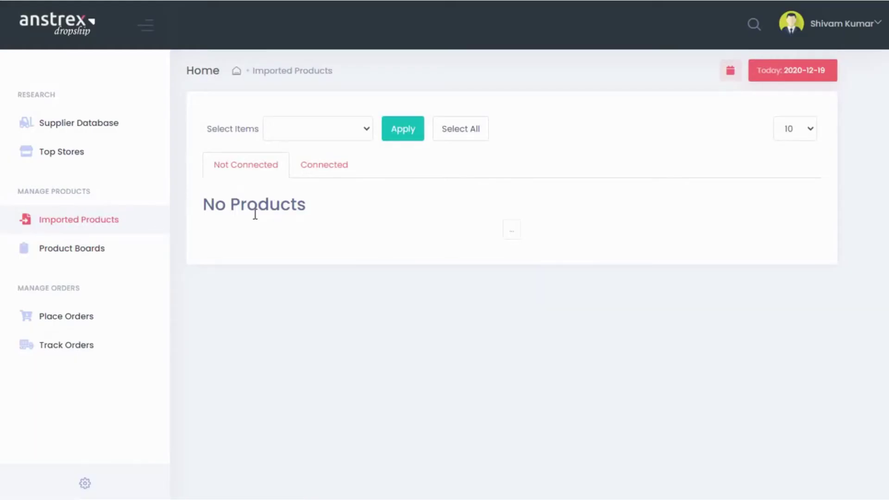
click(354, 124)
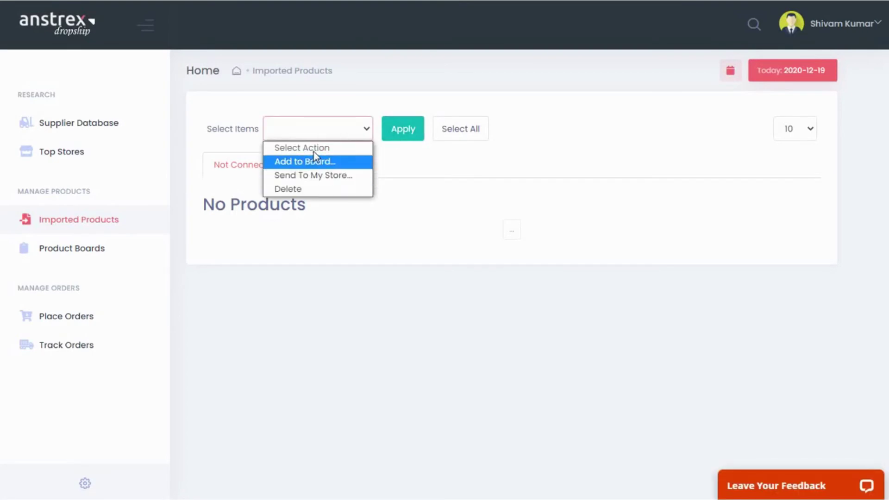
click(405, 172)
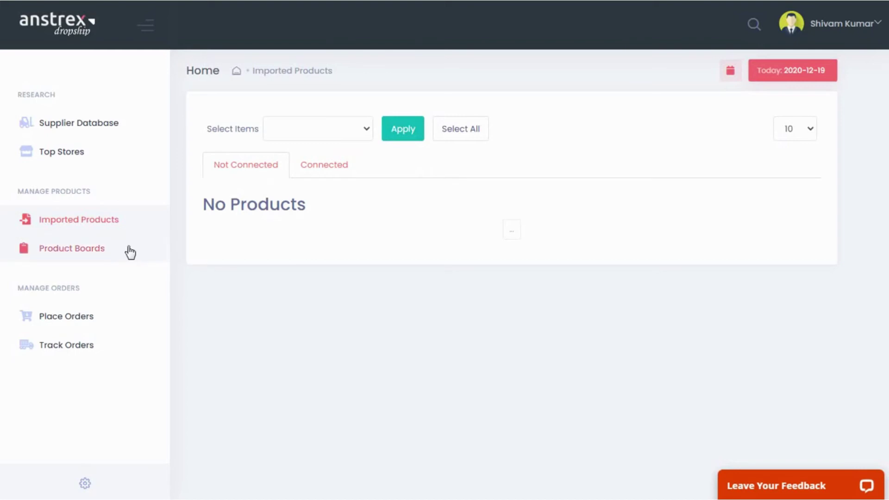
Open Product Boards and try out the Add Board form with the board name Project 1, closing it without saving.
click(97, 255)
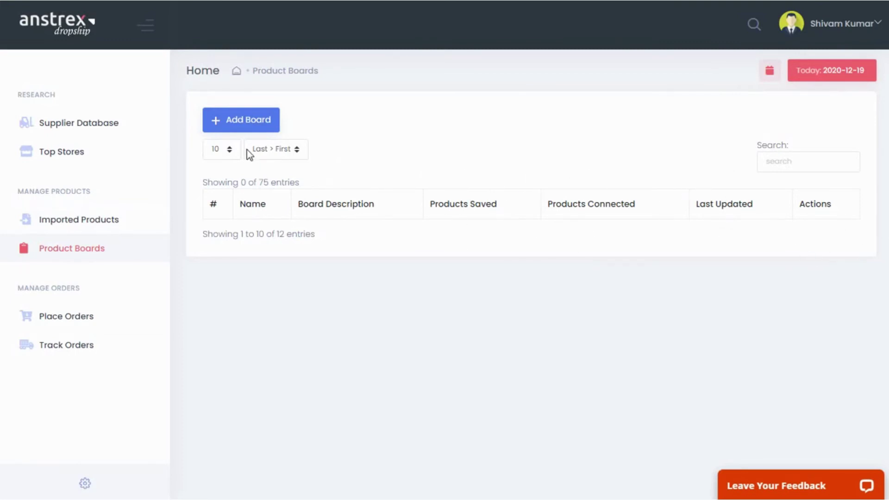
click(226, 126)
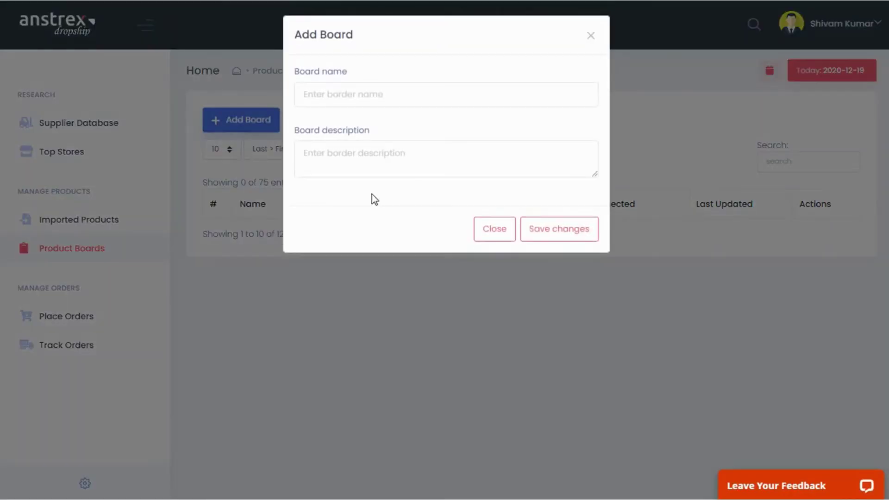
click(350, 95)
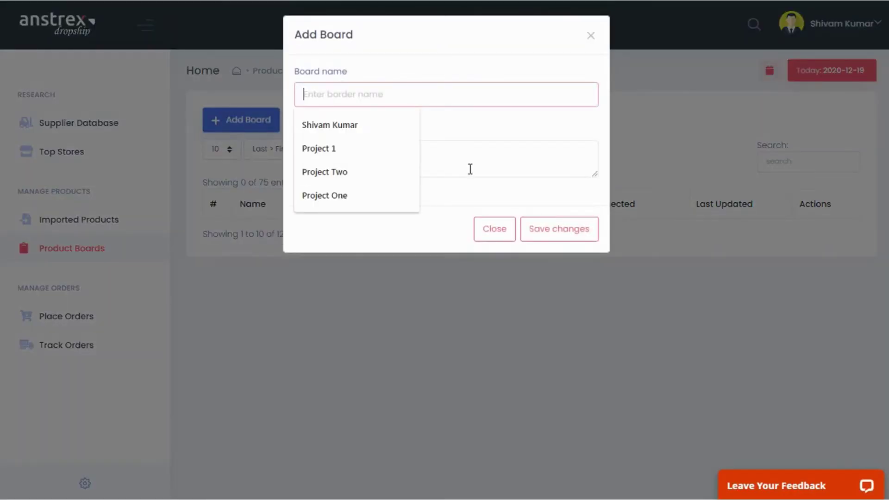
click(345, 148)
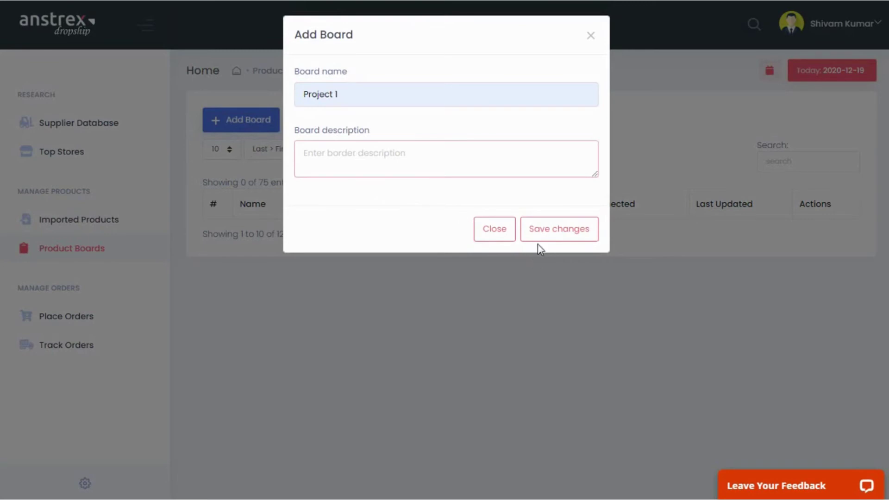
click(495, 238)
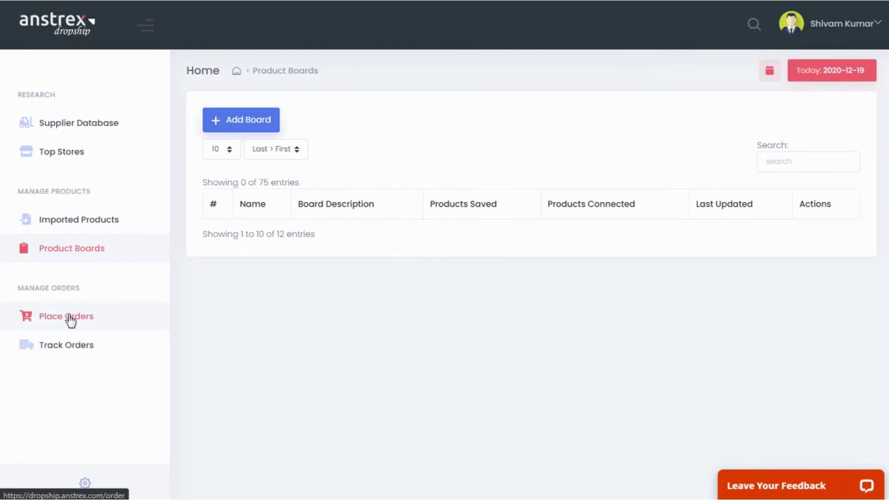
Check the Track Orders page and return to the Anstrex home page.
click(51, 351)
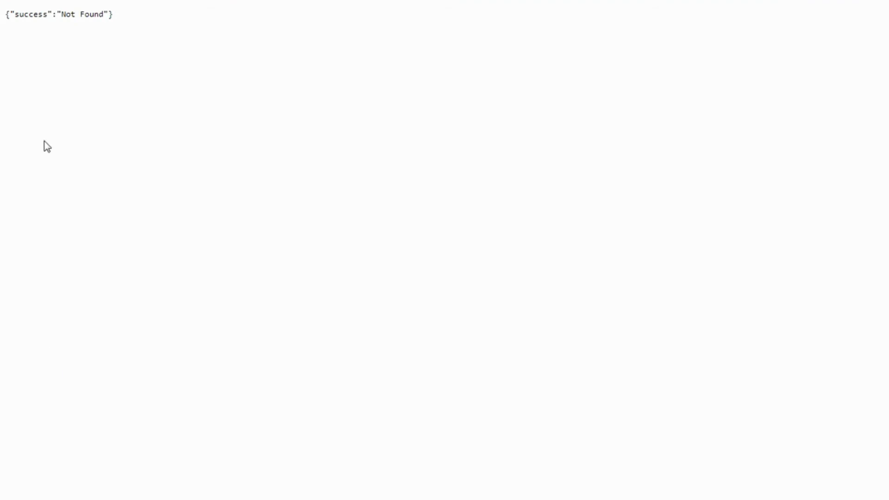
mouse_move(63, 11)
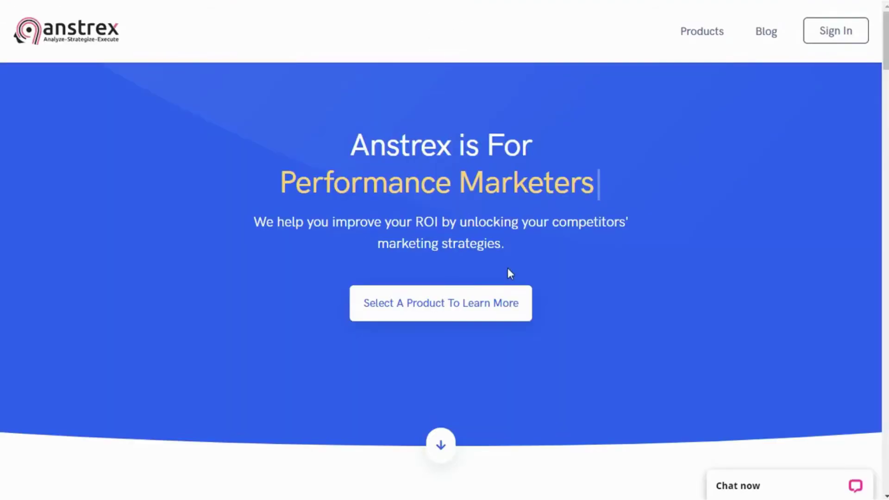
Open the Anstrex Native product page and review its stats, ad networks, features and competitor comparison table.
mouse_move(703, 36)
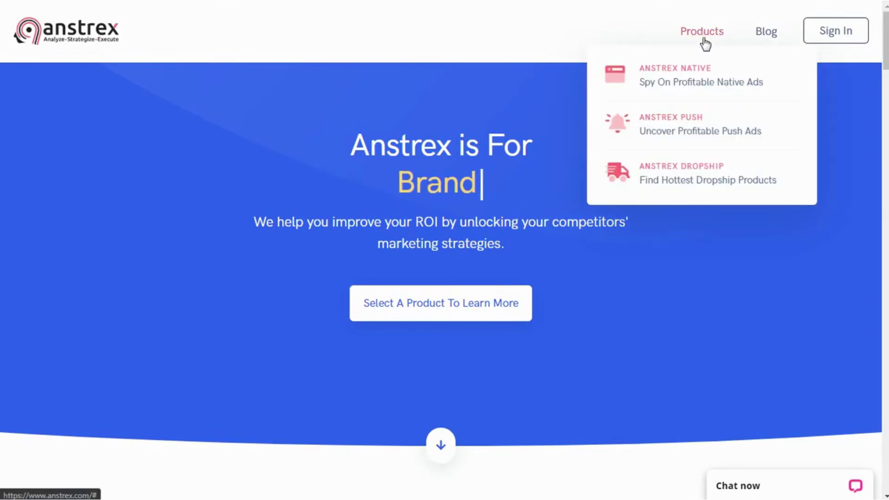
click(695, 77)
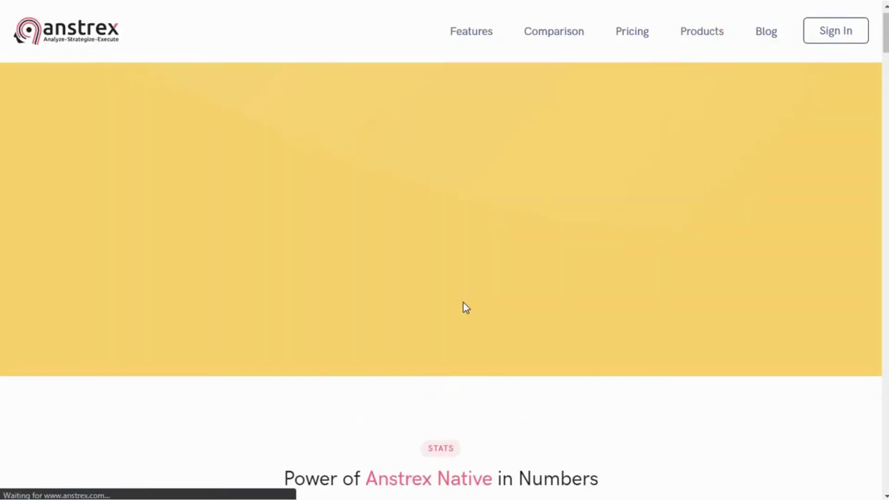
scroll(464, 308, down, 5)
scroll(465, 307, down, 10)
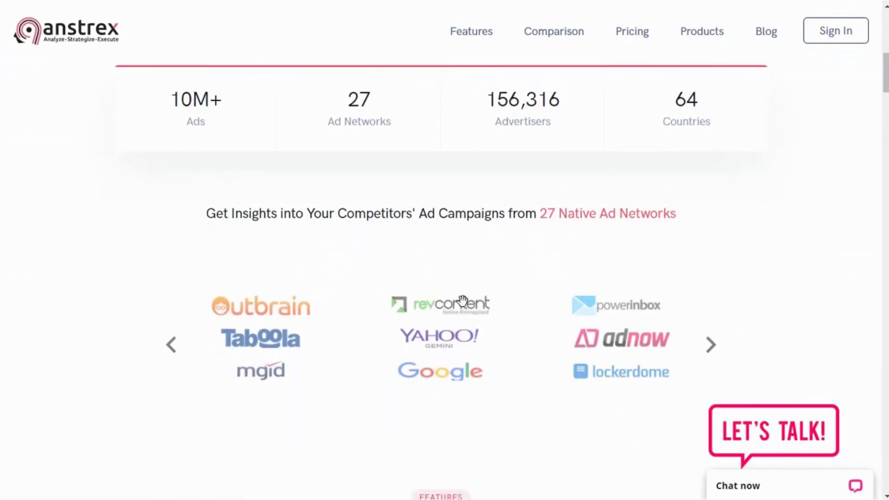
scroll(463, 303, down, 10)
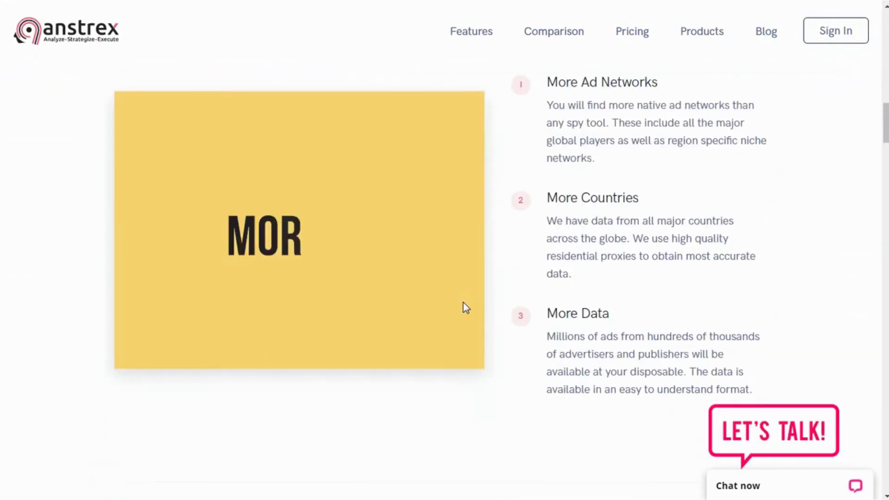
scroll(466, 308, down, 10)
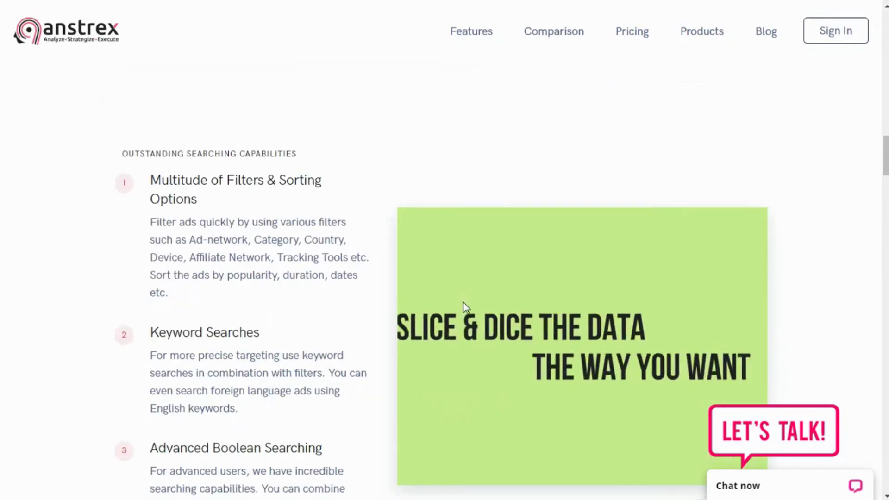
scroll(466, 307, down, 10)
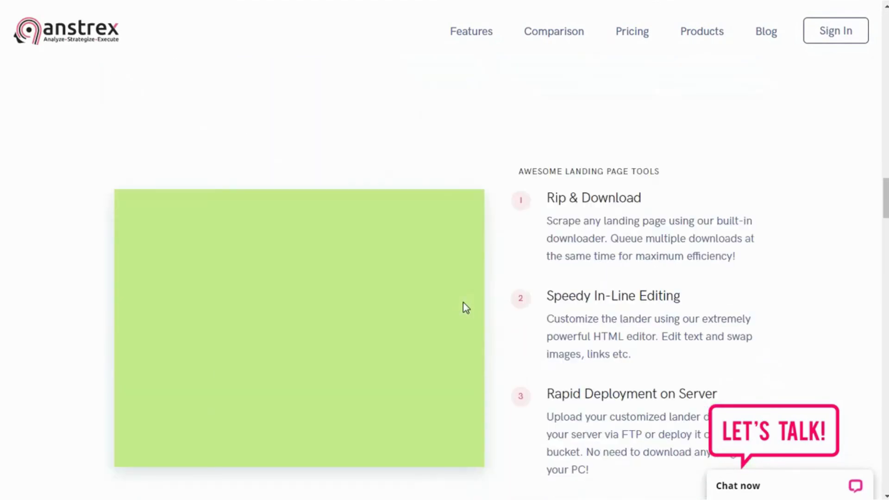
scroll(466, 307, down, 15)
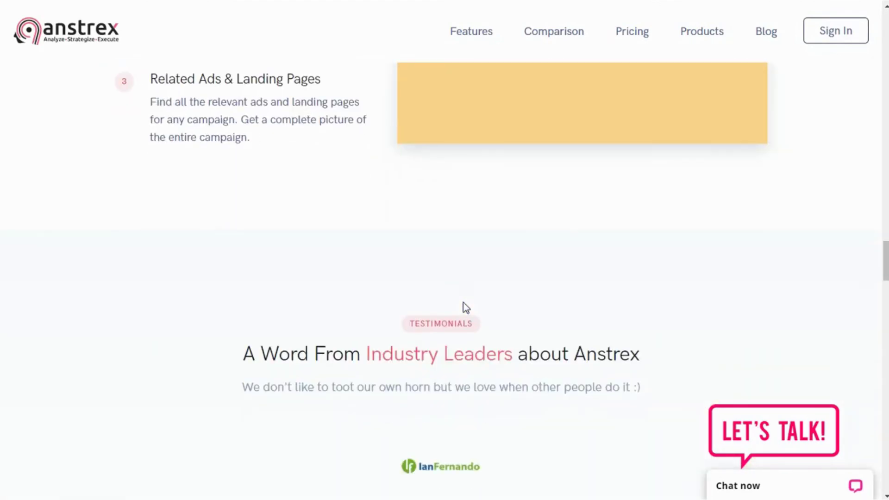
scroll(462, 301, down, 14)
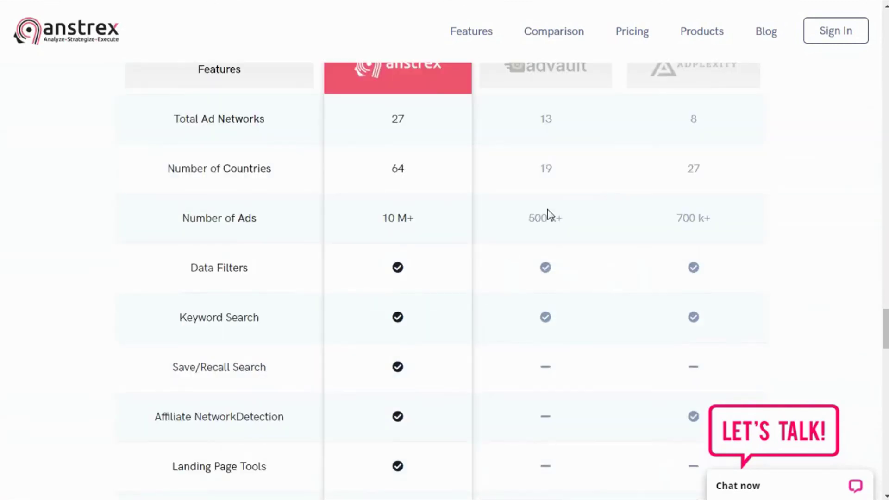
Open the Anstrex Push product page and review its stats, features and competitor comparison down to the footer links.
mouse_move(695, 35)
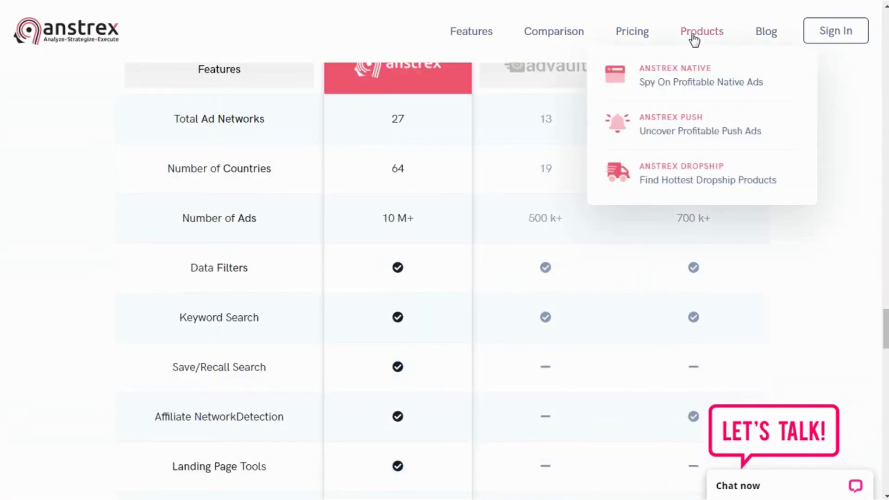
click(676, 120)
scroll(502, 280, down, 10)
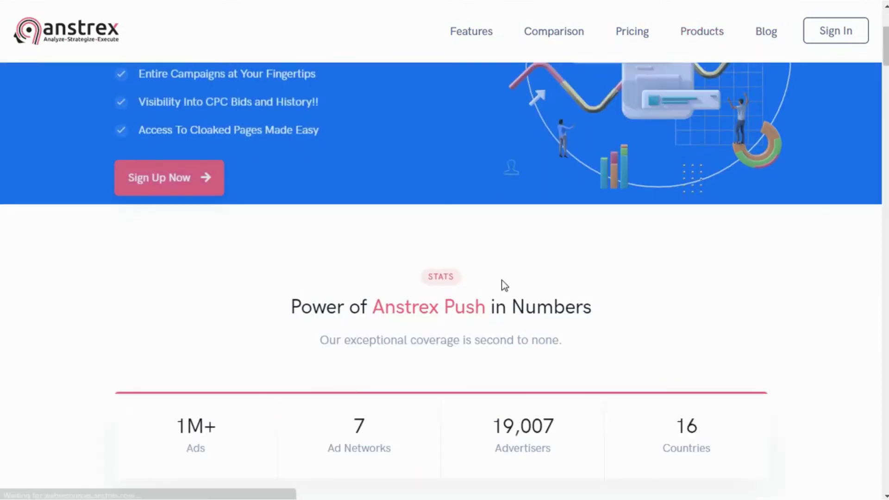
scroll(501, 278, down, 14)
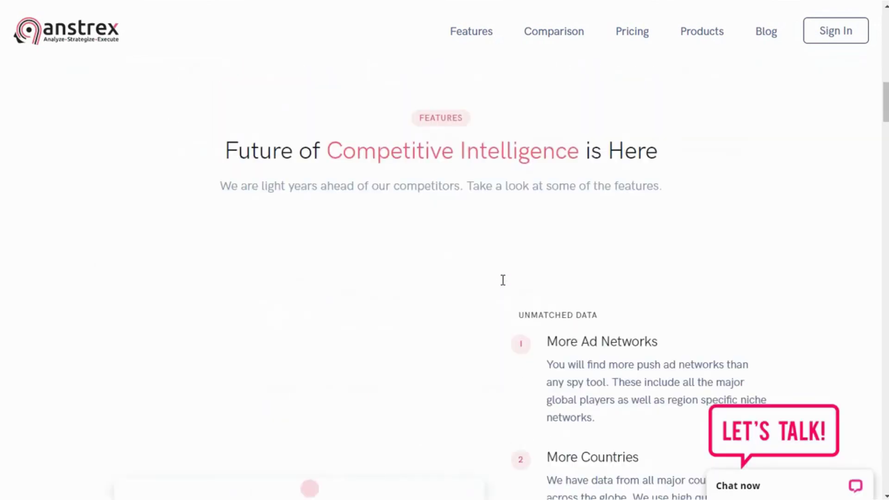
scroll(610, 244, up, 20)
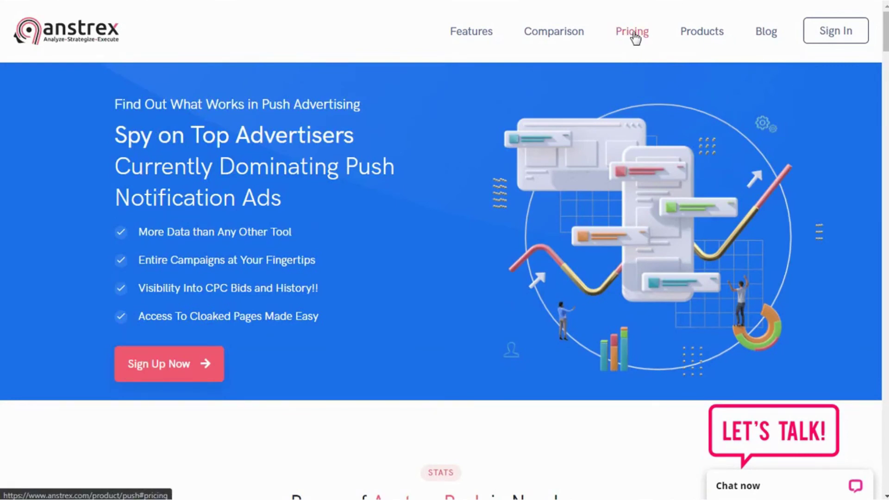
scroll(299, 267, down, 4)
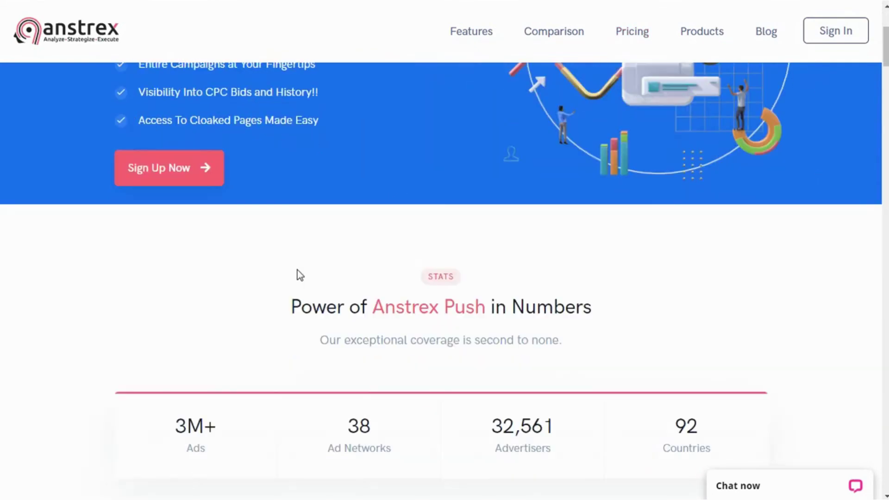
scroll(299, 273, down, 20)
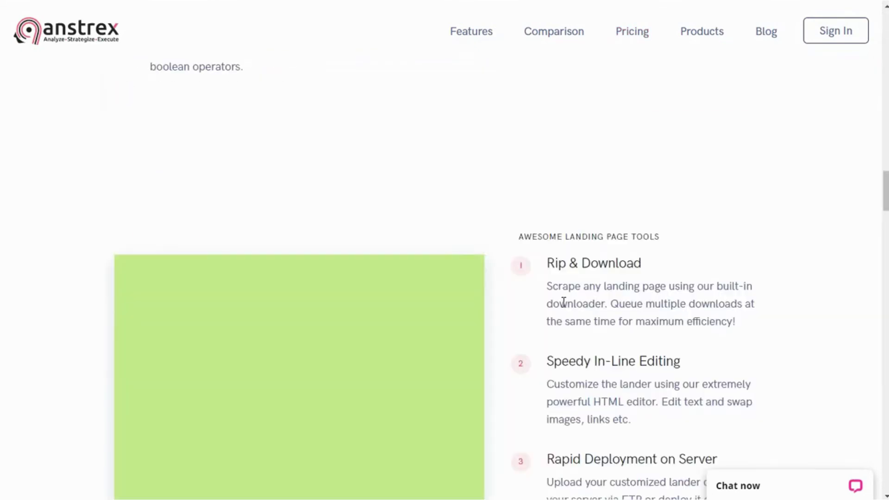
scroll(570, 310, down, 10)
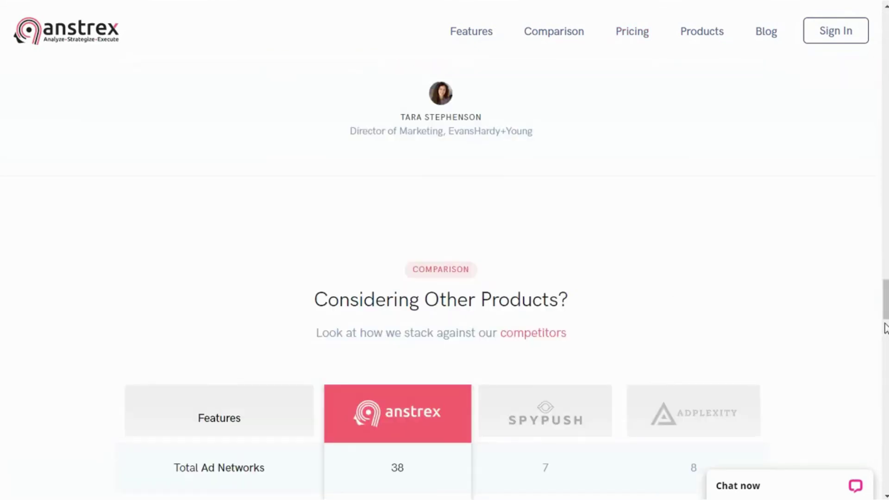
drag(885, 325, 885, 494)
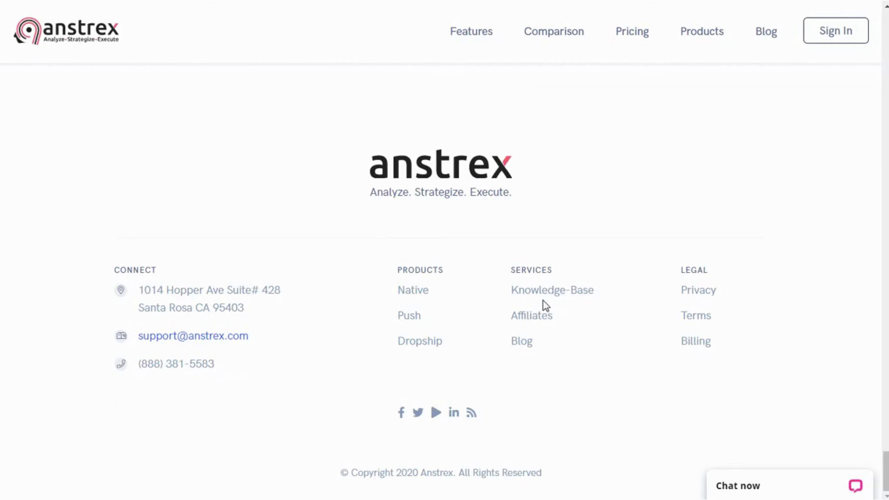
Open the Affiliates page and review how the program works, its commissions, payout terms, benefits and sign-up form.
click(531, 324)
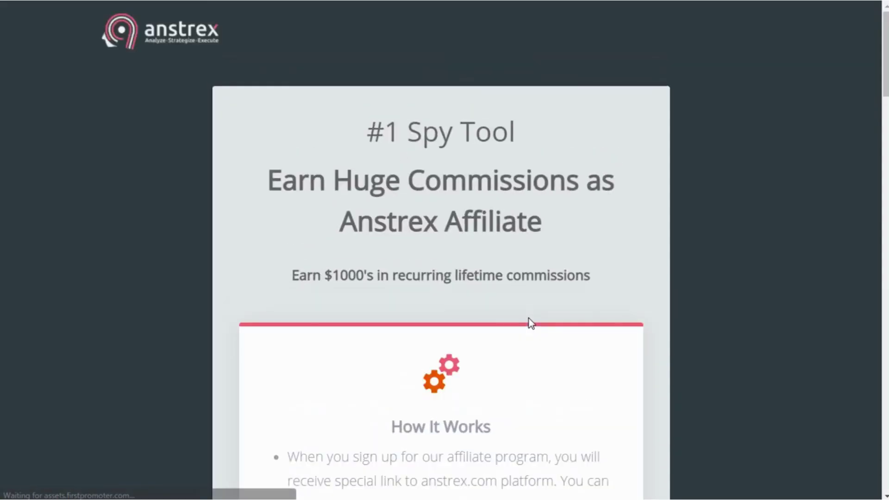
scroll(529, 319, down, 3)
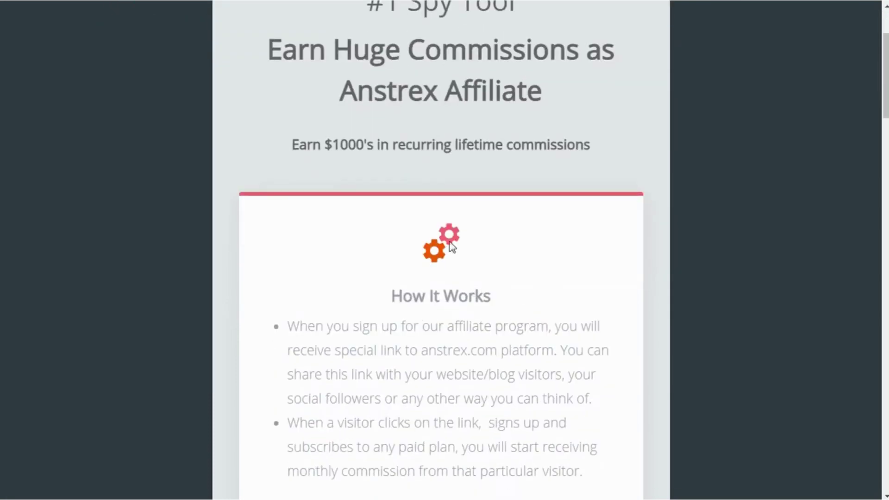
scroll(449, 243, down, 9)
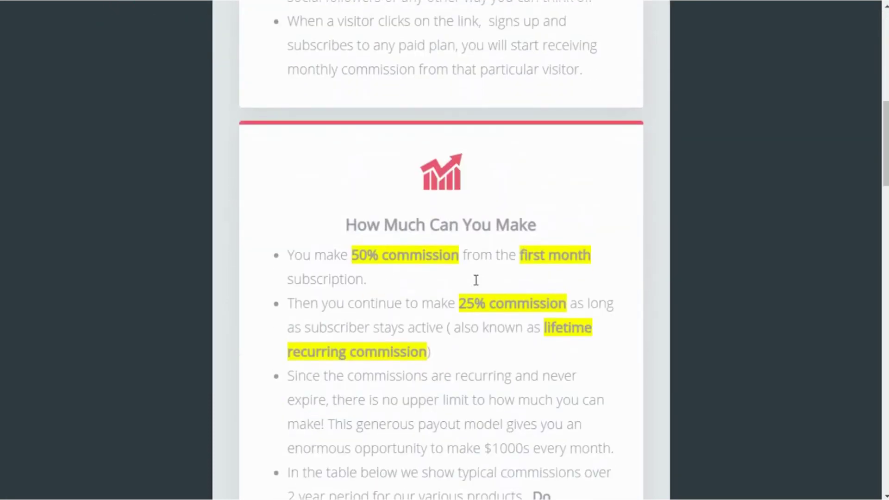
scroll(476, 280, down, 10)
scroll(427, 309, down, 8)
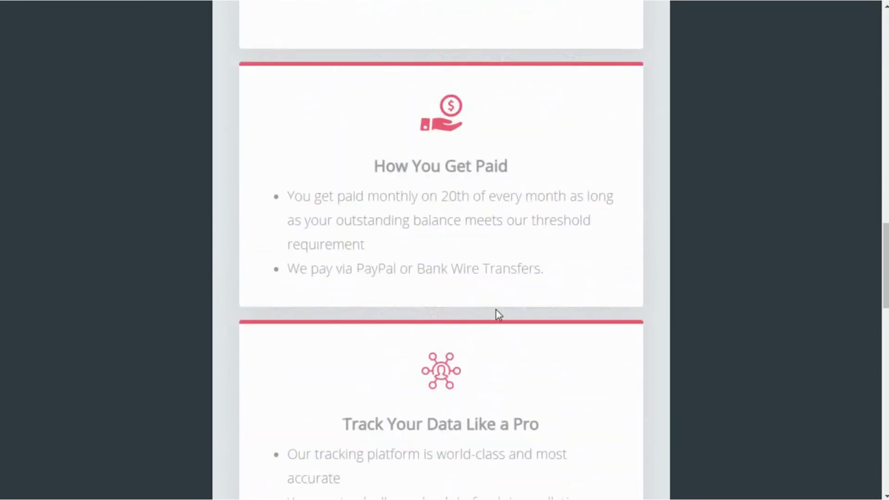
scroll(427, 263, down, 8)
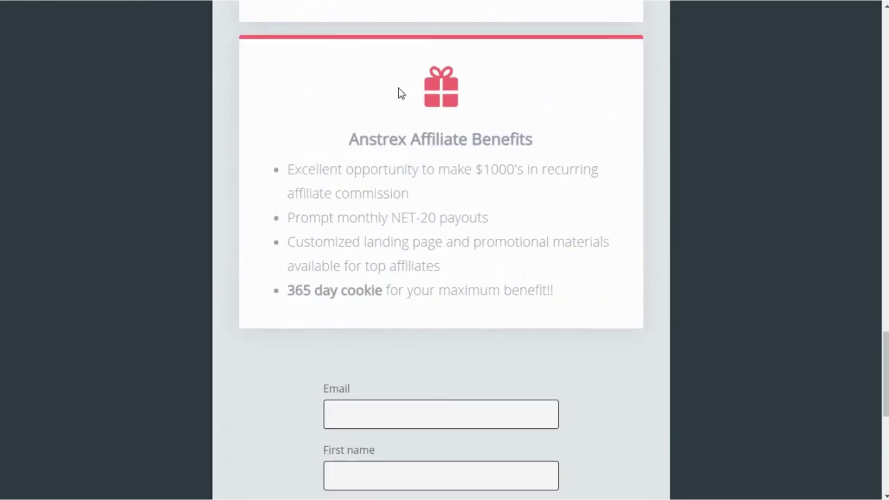
scroll(458, 158, down, 4)
scroll(461, 159, down, 3)
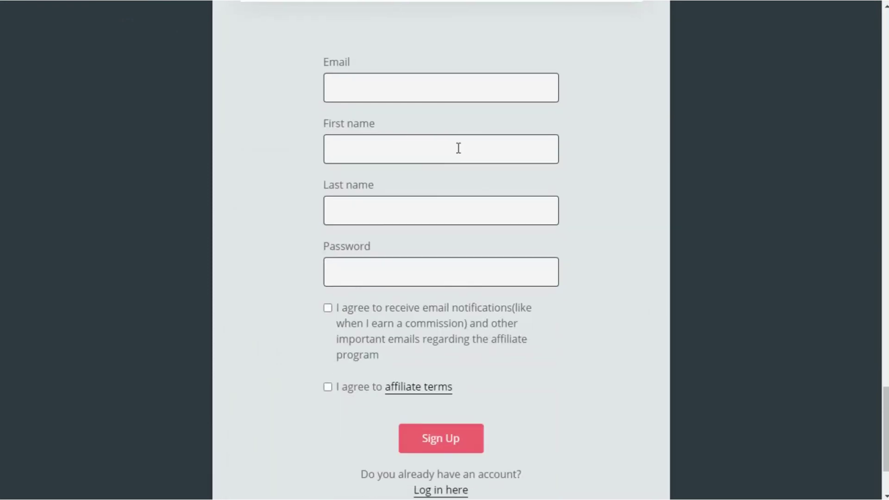
scroll(442, 155, up, 20)
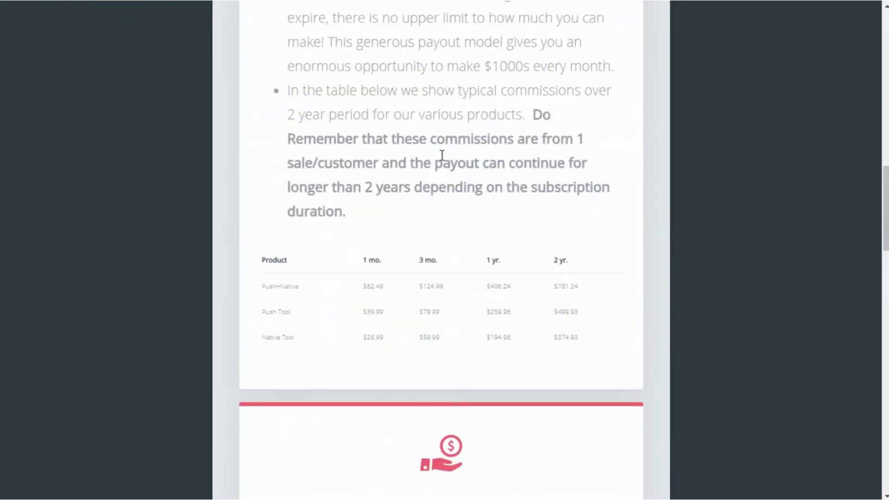
scroll(443, 155, up, 20)
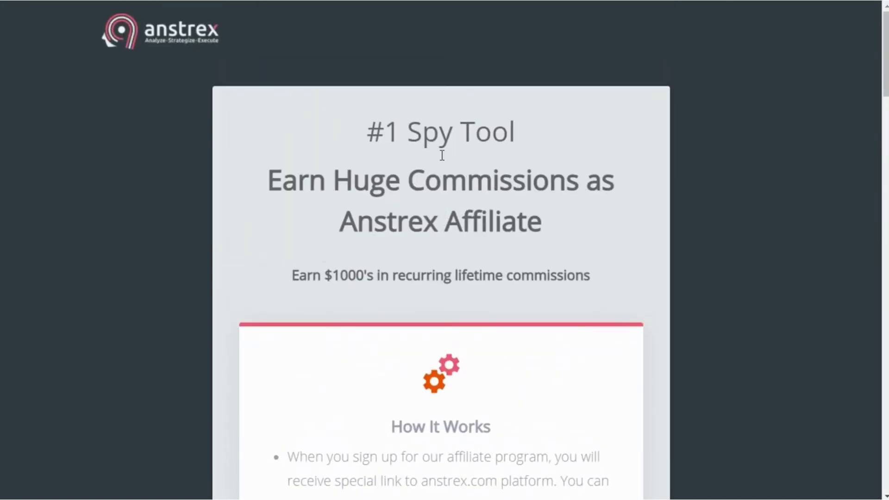
Return to the Anstrex home page and look through the product portfolio, platform integrations and latest news articles.
click(205, 40)
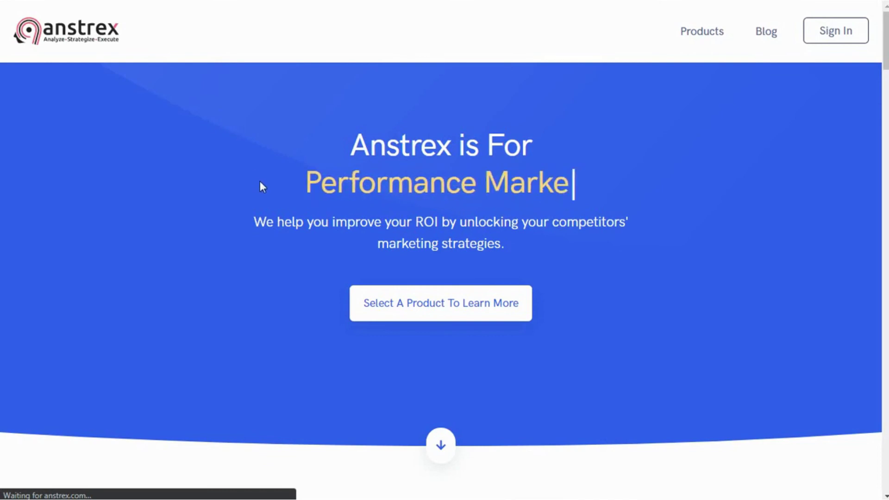
scroll(260, 181, down, 7)
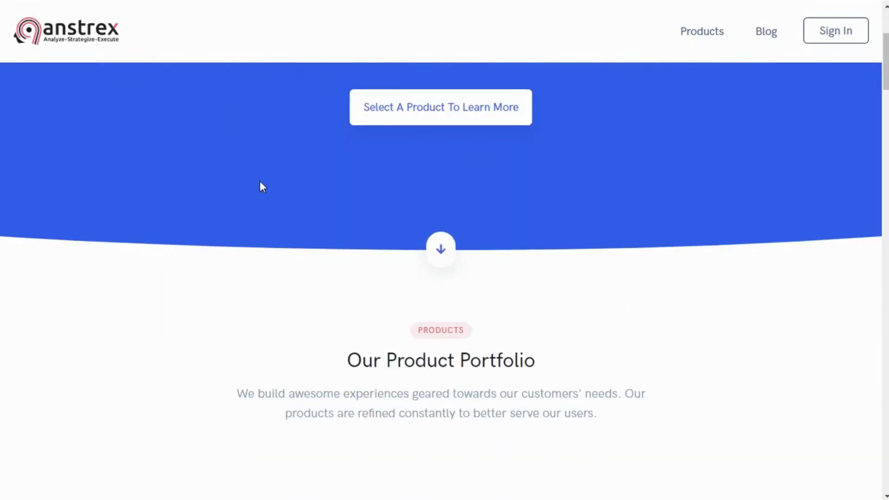
scroll(260, 182, down, 15)
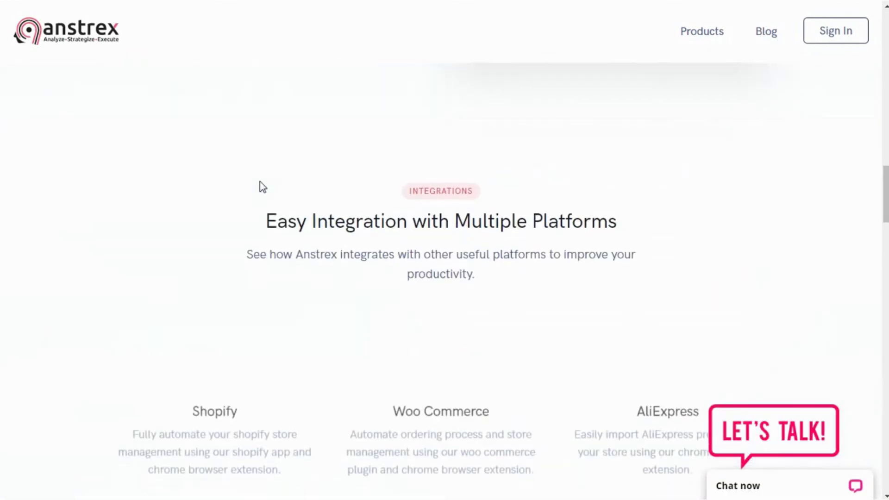
scroll(260, 187, down, 8)
scroll(463, 139, up, 3)
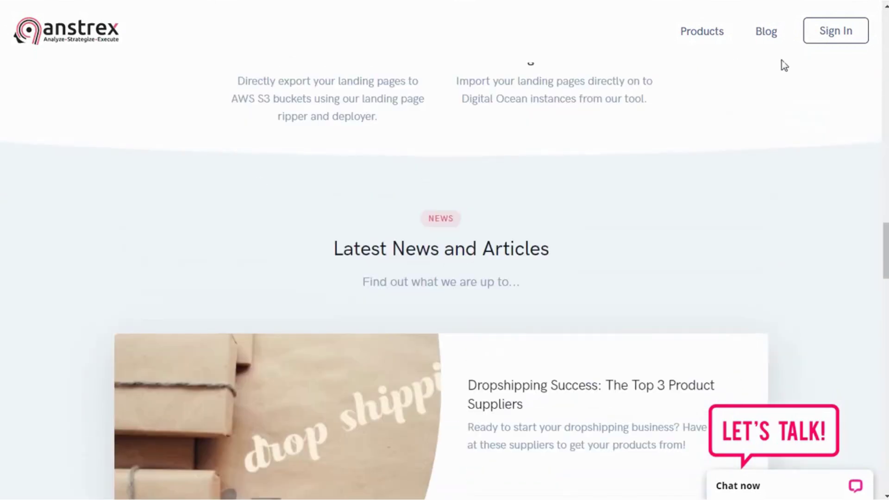
scroll(767, 173, down, 1)
scroll(767, 174, down, 20)
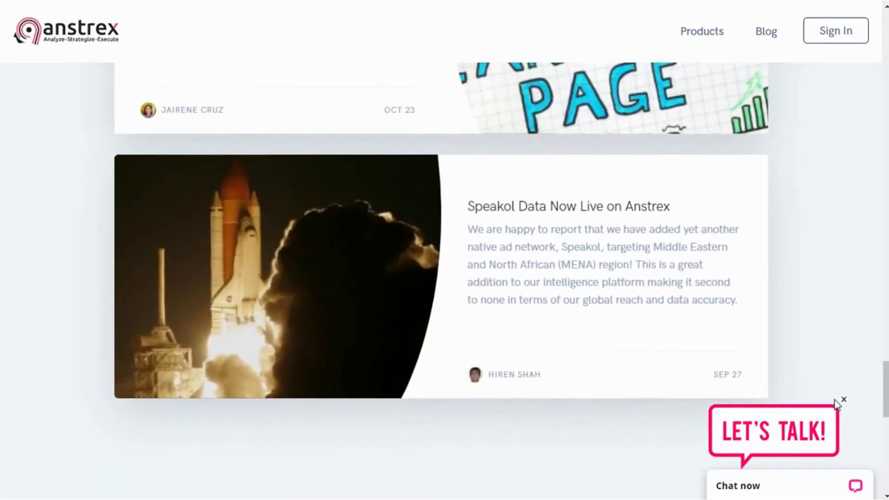
Dismiss the Let's Talk chat bubble and view the See Live Demo registration section near the footer.
click(841, 401)
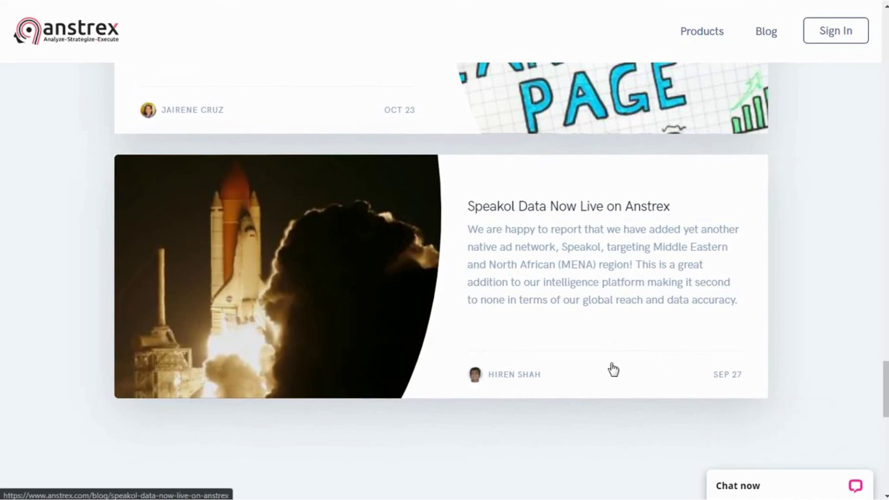
scroll(612, 364, down, 15)
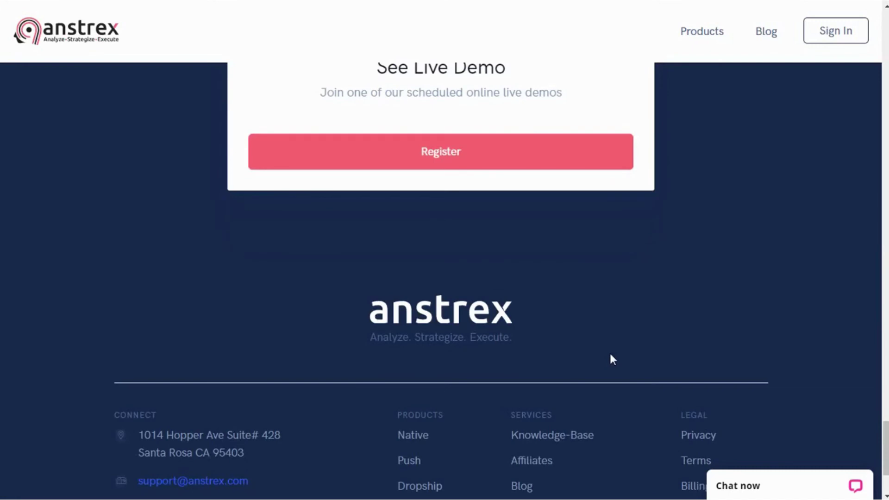
scroll(611, 354, up, 7)
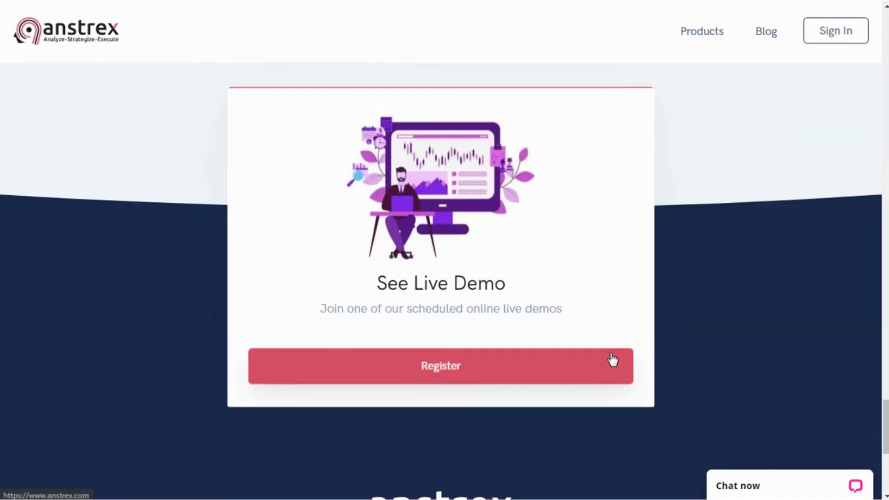